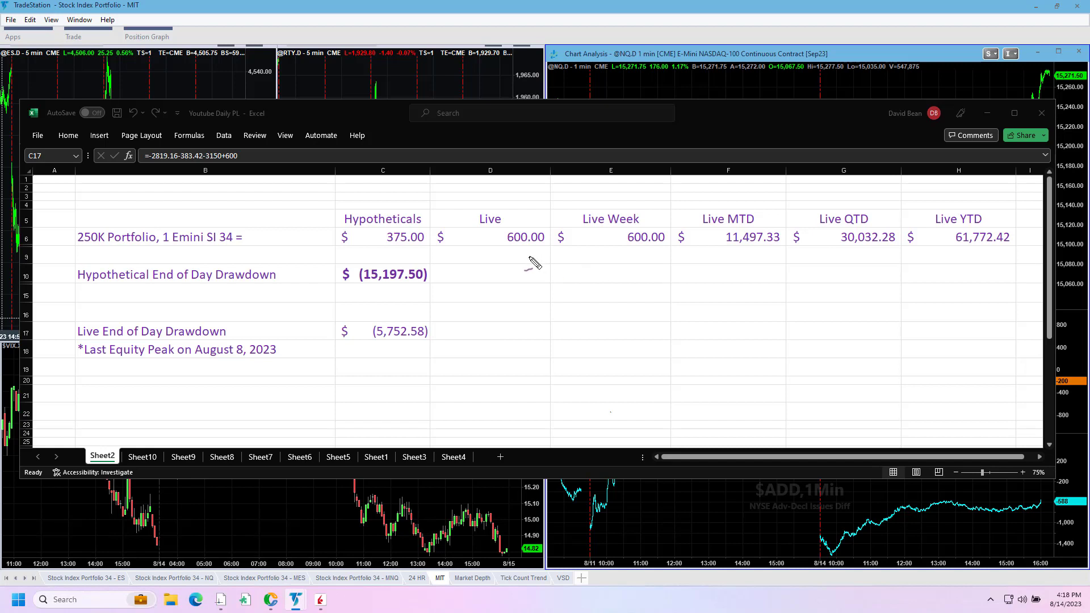
In pink, arrow the 600.00 and 375.00 results and underline the Live Week through YTD figures.
mouse_move(518, 295)
mouse_down()
mouse_move(519, 258)
mouse_move(534, 266)
mouse_move(509, 266)
mouse_move(535, 267)
mouse_up()
mouse_move(419, 243)
mouse_down()
mouse_move(449, 271)
mouse_move(430, 254)
mouse_move(445, 250)
mouse_up()
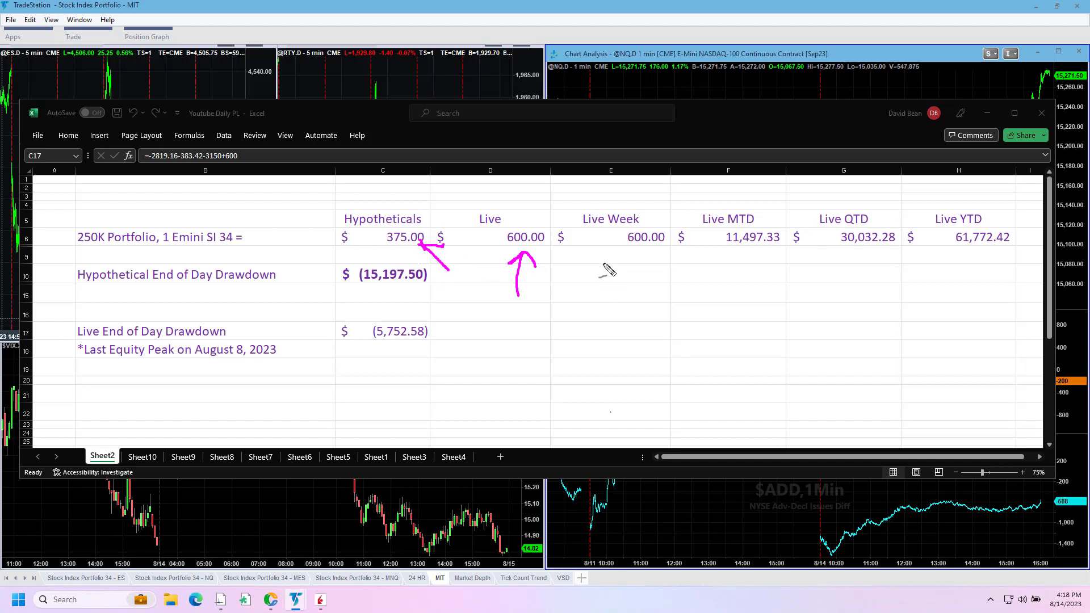
mouse_move(601, 262)
mouse_down()
mouse_move(675, 256)
mouse_move(785, 275)
mouse_up()
drag(830, 282, 975, 270)
Circle the 5,752.58 live drawdown, arrow August 8, 2023, and begin the NQ note.
mouse_move(396, 376)
mouse_down()
mouse_move(420, 308)
mouse_move(397, 379)
mouse_up()
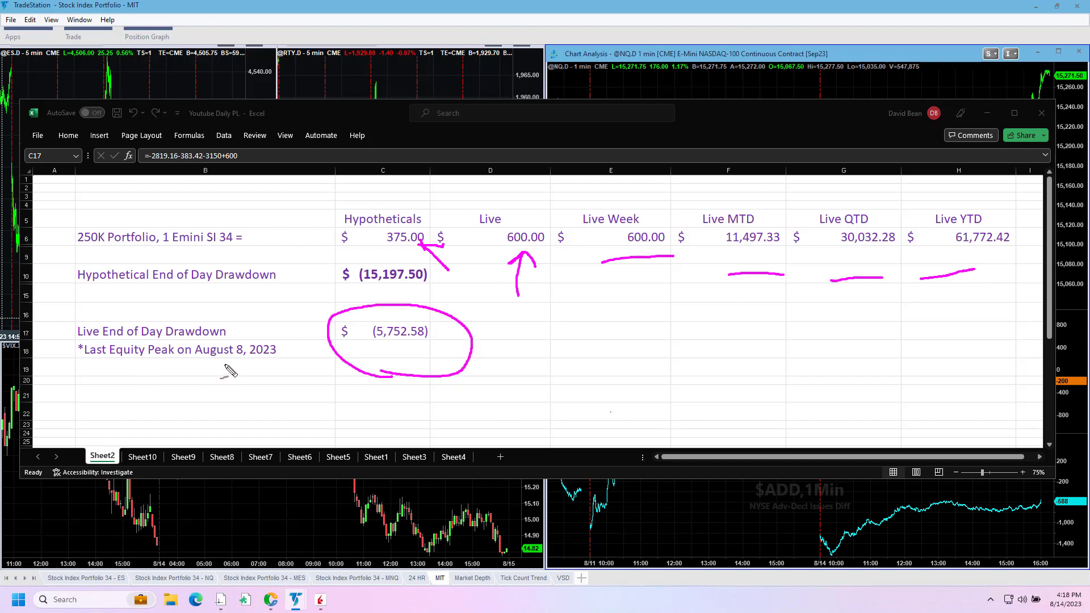
mouse_move(237, 405)
mouse_down()
mouse_move(225, 364)
mouse_move(221, 378)
mouse_move(241, 362)
mouse_up()
mouse_move(560, 322)
mouse_down()
mouse_move(578, 326)
mouse_move(596, 297)
mouse_move(615, 329)
mouse_move(586, 369)
mouse_move(566, 362)
mouse_move(599, 376)
mouse_move(602, 353)
mouse_move(637, 340)
mouse_move(636, 376)
mouse_up()
Write NQ's +3.5K result and the ES note '3 of 8, -3125' in pink.
mouse_move(549, 391)
mouse_down()
mouse_move(547, 416)
mouse_move(565, 401)
mouse_move(583, 401)
mouse_move(571, 415)
mouse_move(595, 414)
mouse_up()
mouse_move(636, 378)
mouse_down()
mouse_move(623, 380)
mouse_move(613, 425)
mouse_move(665, 413)
mouse_up()
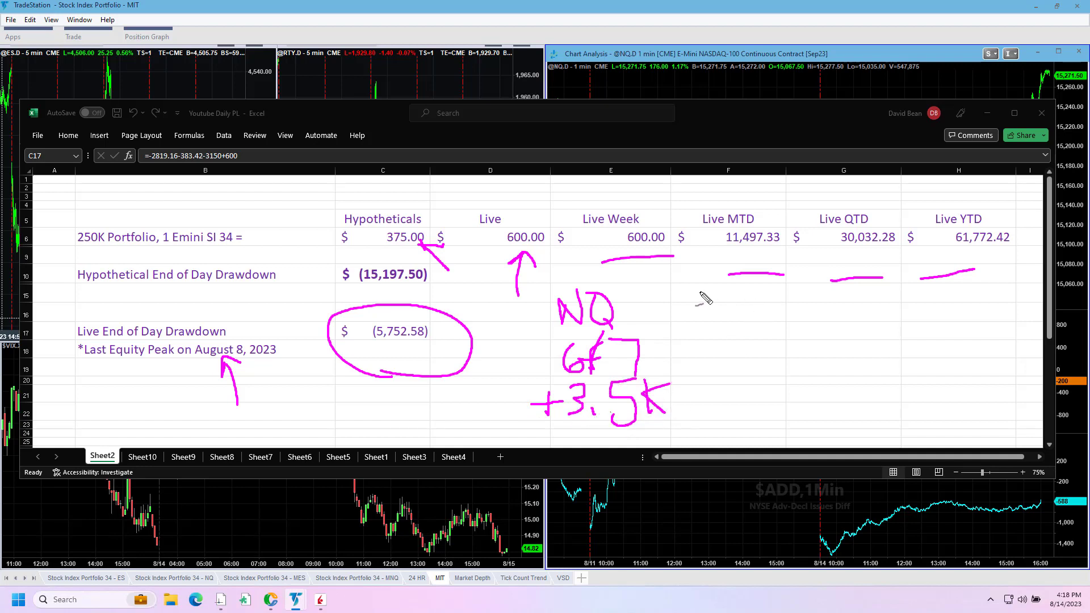
mouse_move(721, 289)
mouse_down()
mouse_move(741, 316)
mouse_move(736, 288)
mouse_move(755, 322)
mouse_move(709, 372)
mouse_up()
mouse_move(745, 332)
mouse_down()
mouse_move(742, 379)
mouse_move(763, 374)
mouse_move(766, 355)
mouse_up()
mouse_move(714, 405)
mouse_down()
mouse_move(748, 407)
mouse_move(735, 420)
mouse_up()
mouse_move(759, 390)
mouse_down()
mouse_move(757, 420)
mouse_move(782, 401)
mouse_move(792, 418)
mouse_move(795, 405)
mouse_move(779, 421)
mouse_up()
Loop around the +3.5K and -3125 results and circle the NQ and ES labels.
mouse_move(811, 377)
mouse_down()
mouse_move(658, 370)
mouse_move(545, 416)
mouse_move(819, 390)
mouse_move(792, 369)
mouse_up()
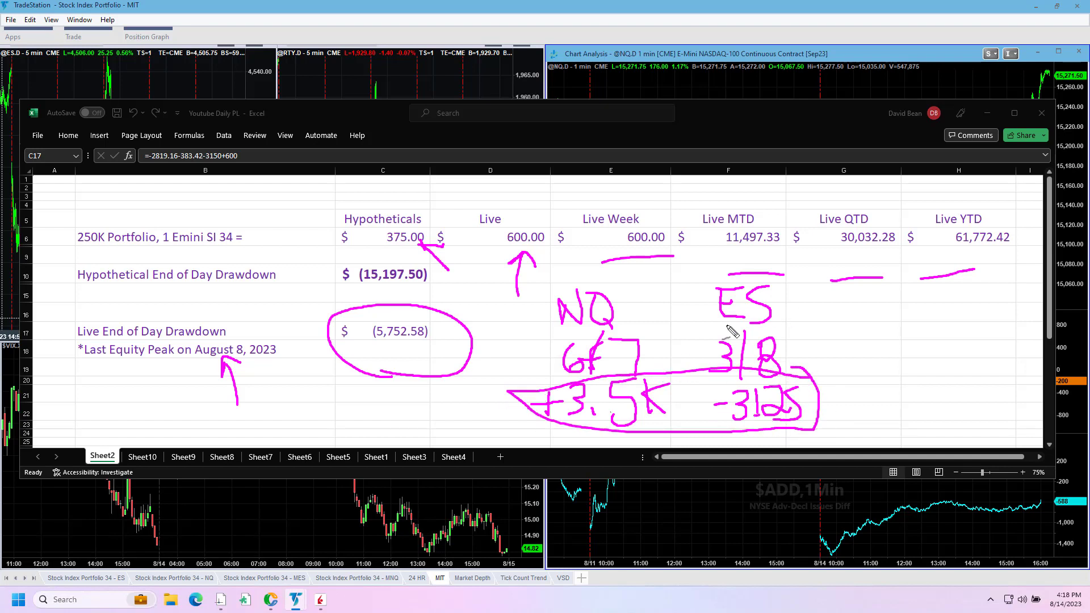
mouse_move(625, 290)
mouse_down()
mouse_move(653, 340)
mouse_move(604, 281)
mouse_up()
mouse_move(760, 264)
mouse_down()
mouse_move(806, 318)
mouse_move(764, 263)
mouse_up()
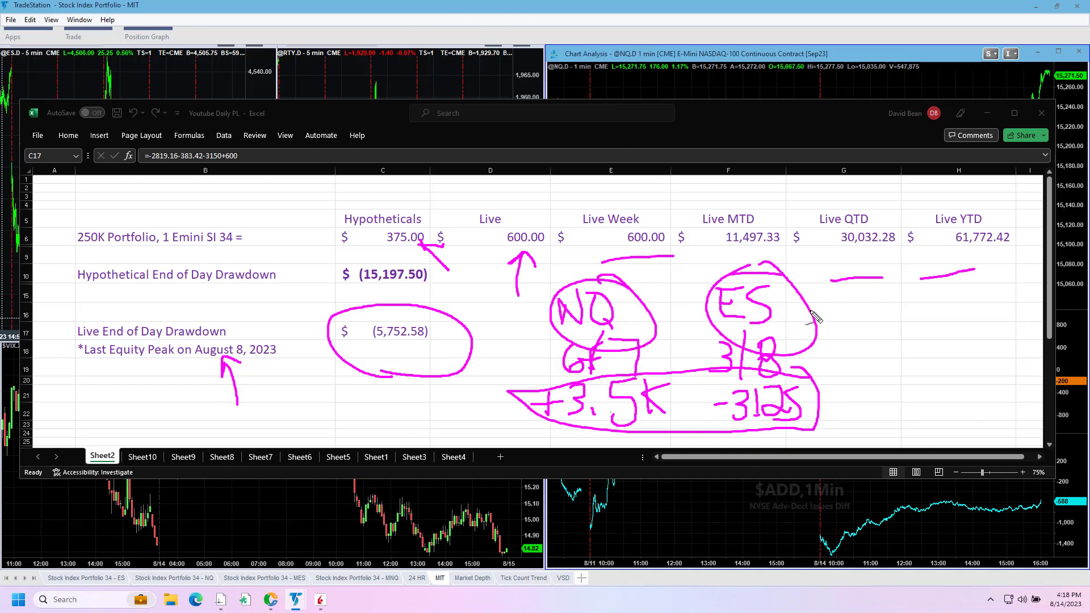
drag(826, 297, 788, 311)
drag(681, 274, 619, 306)
Hide Excel and, on the NQ chart, line the lows and mark both drops.
key(super+Down)
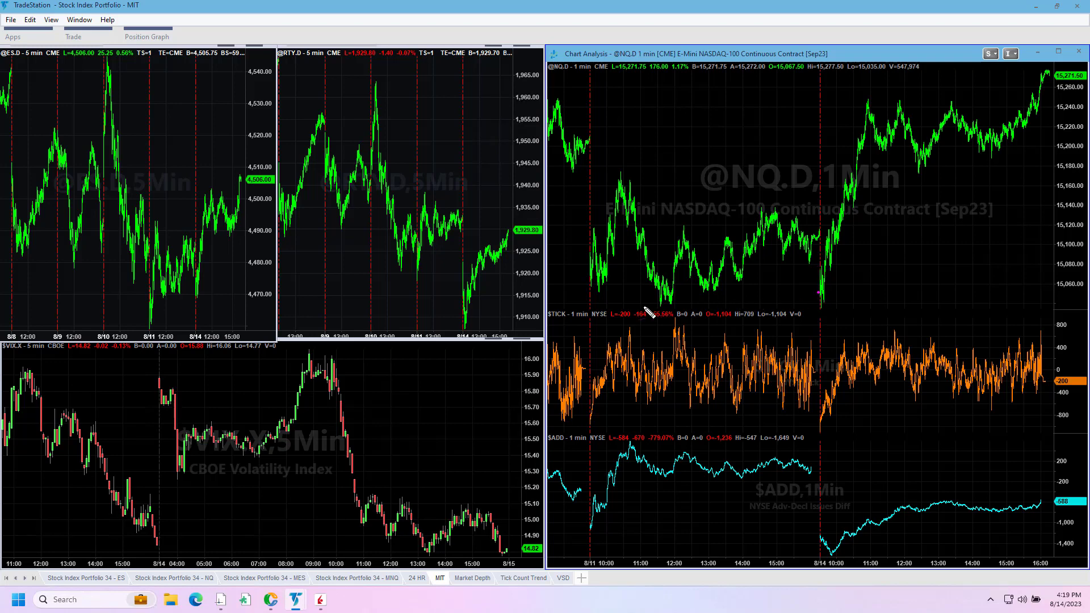
mouse_move(617, 307)
mouse_down()
mouse_move(815, 316)
mouse_move(838, 306)
mouse_up()
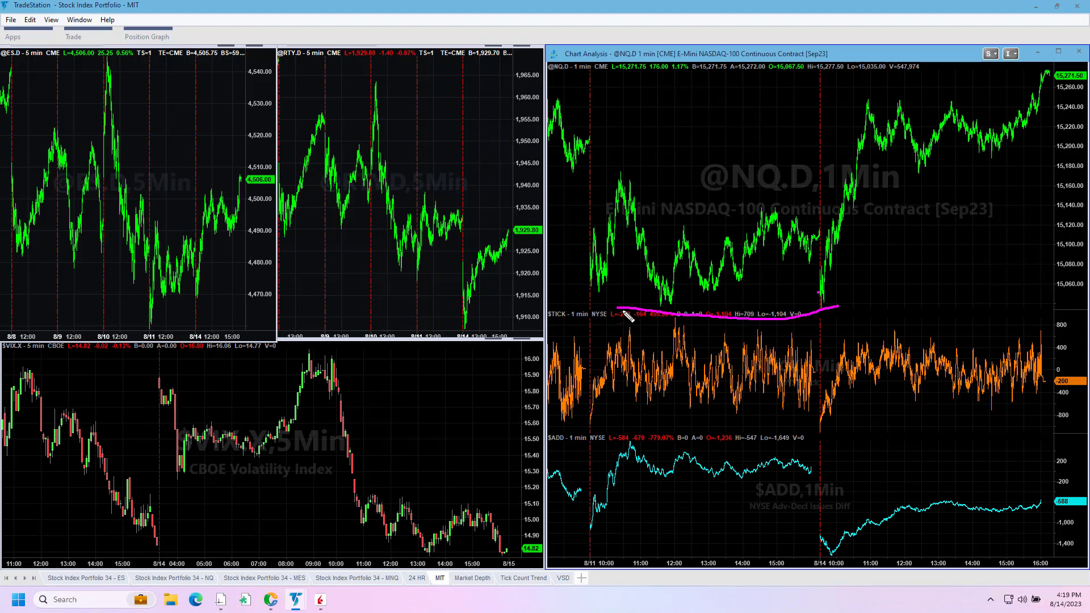
mouse_move(615, 316)
mouse_down()
mouse_move(871, 314)
mouse_move(564, 317)
mouse_move(861, 316)
mouse_up()
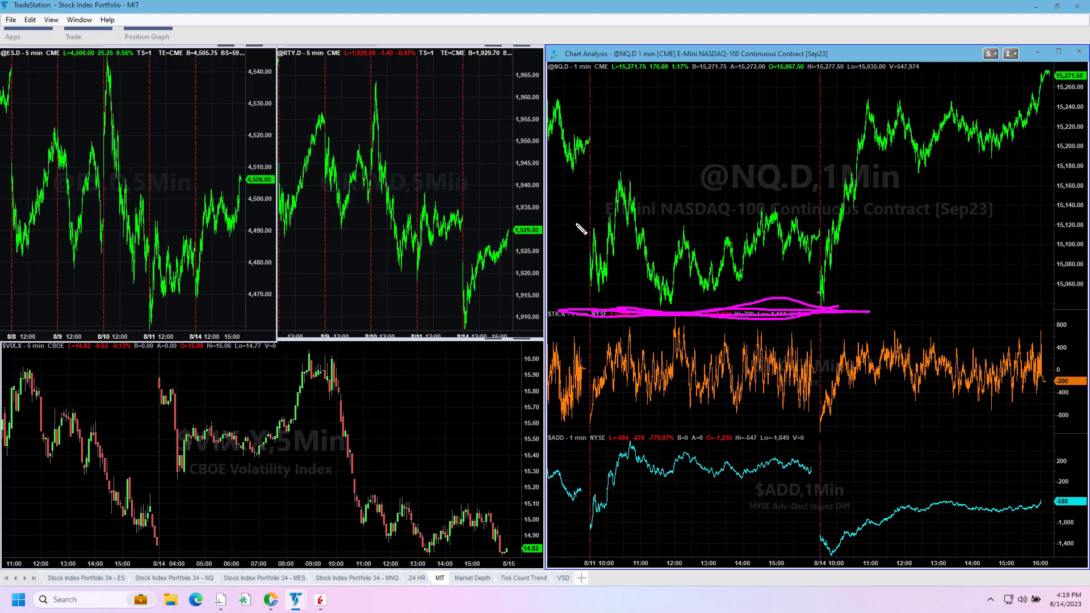
drag(592, 235, 586, 286)
mouse_move(816, 232)
mouse_down()
mouse_move(828, 306)
mouse_move(865, 96)
mouse_up()
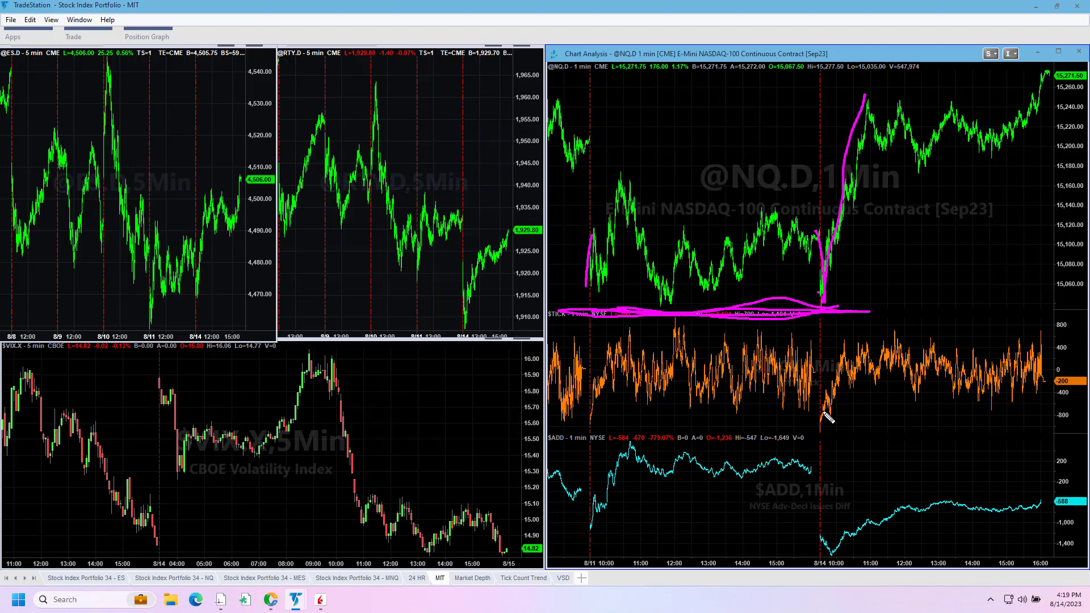
Trace the TICK rebound and ADD uptrend, circle VIX near 14.82, and line the NQ highs and consolidation.
mouse_move(813, 420)
mouse_down()
mouse_move(831, 409)
mouse_move(859, 356)
mouse_move(925, 321)
mouse_move(1054, 323)
mouse_up()
drag(832, 529, 1067, 486)
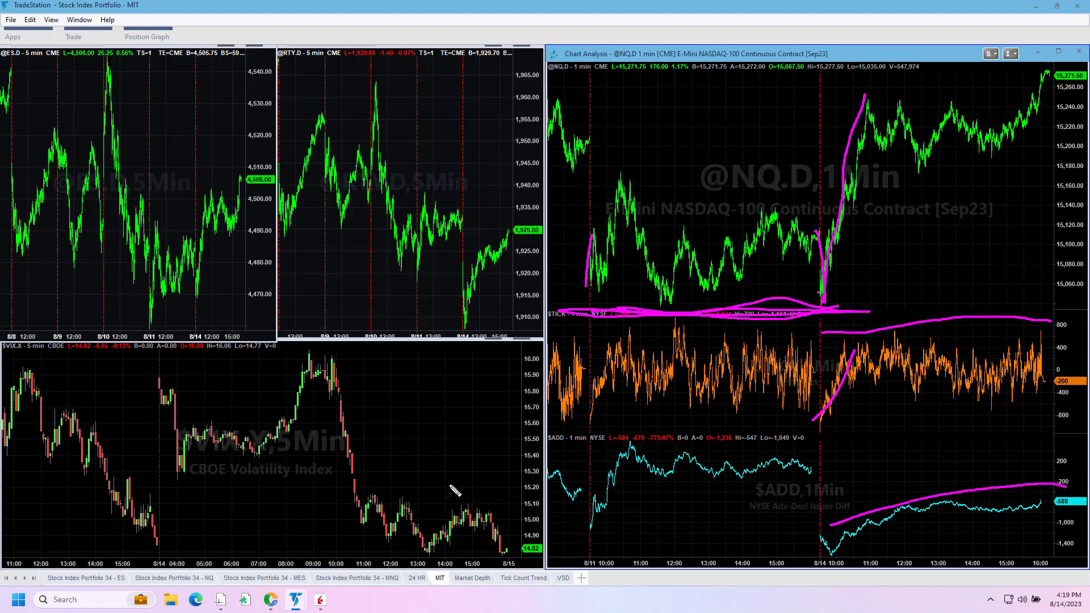
mouse_move(527, 520)
mouse_down()
mouse_move(531, 569)
mouse_move(492, 501)
mouse_up()
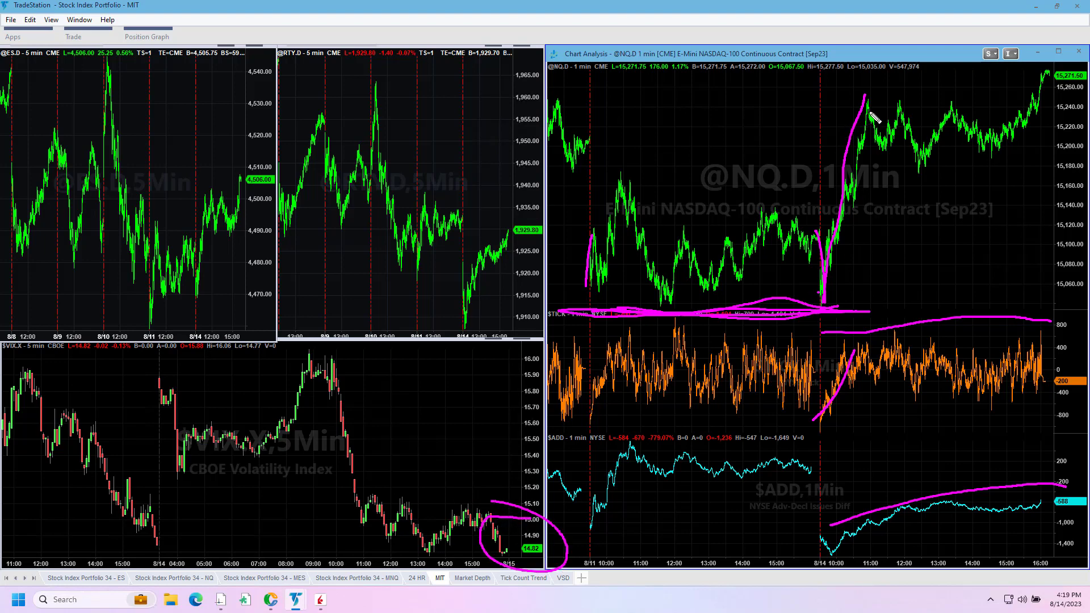
drag(838, 98, 1033, 94)
mouse_move(870, 179)
mouse_down()
mouse_move(1032, 160)
mouse_move(1021, 139)
mouse_move(1043, 108)
mouse_move(1045, 69)
mouse_move(1054, 75)
mouse_move(1004, 79)
mouse_move(1021, 88)
mouse_up()
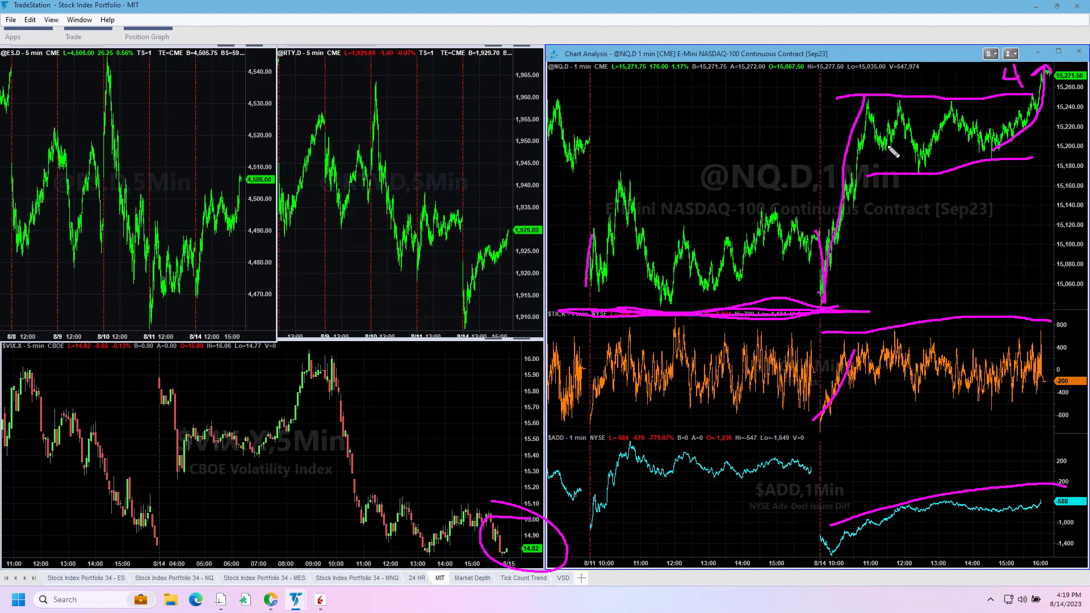
Redraw the NQ range floor, trace the rally to its peak, and loop the pullback.
drag(866, 163, 1030, 157)
drag(824, 302, 867, 97)
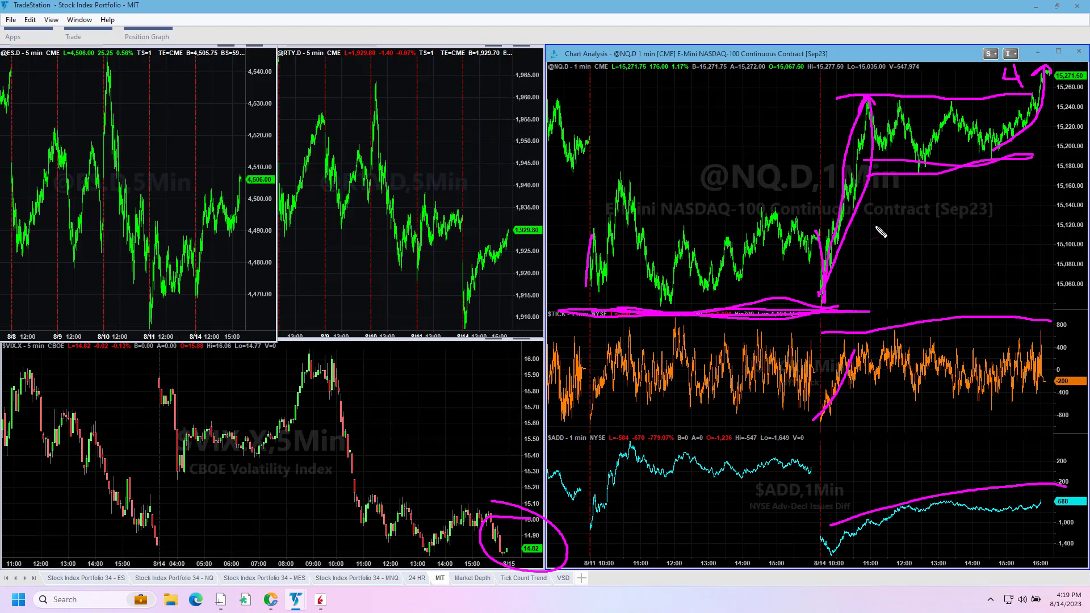
drag(864, 166, 1014, 162)
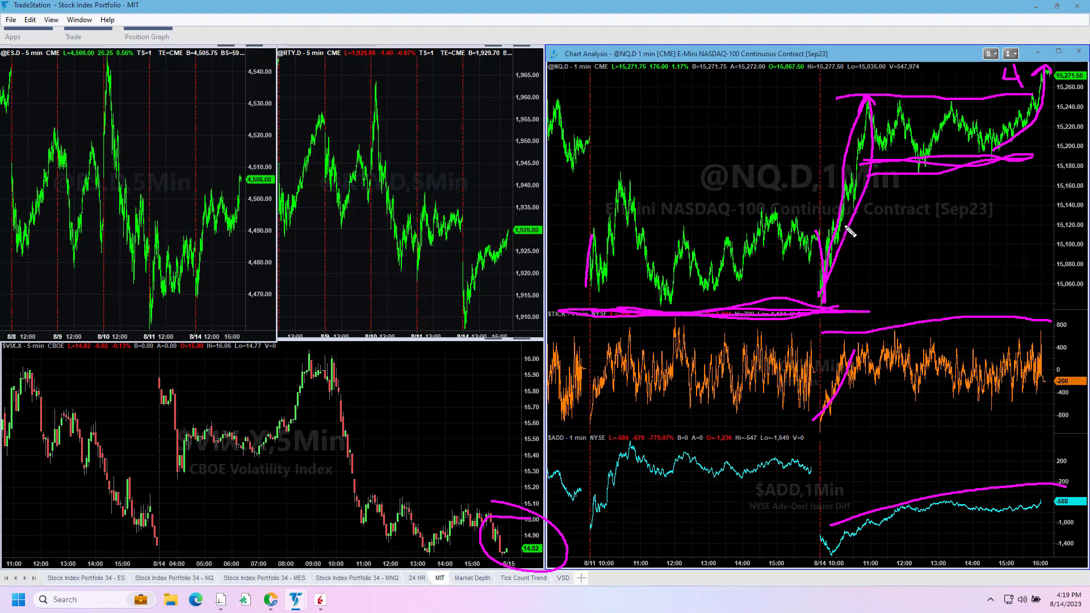
mouse_move(847, 224)
mouse_down()
mouse_move(852, 190)
mouse_move(874, 188)
mouse_move(854, 181)
mouse_move(870, 129)
mouse_move(999, 146)
mouse_move(1034, 122)
mouse_move(1056, 77)
mouse_up()
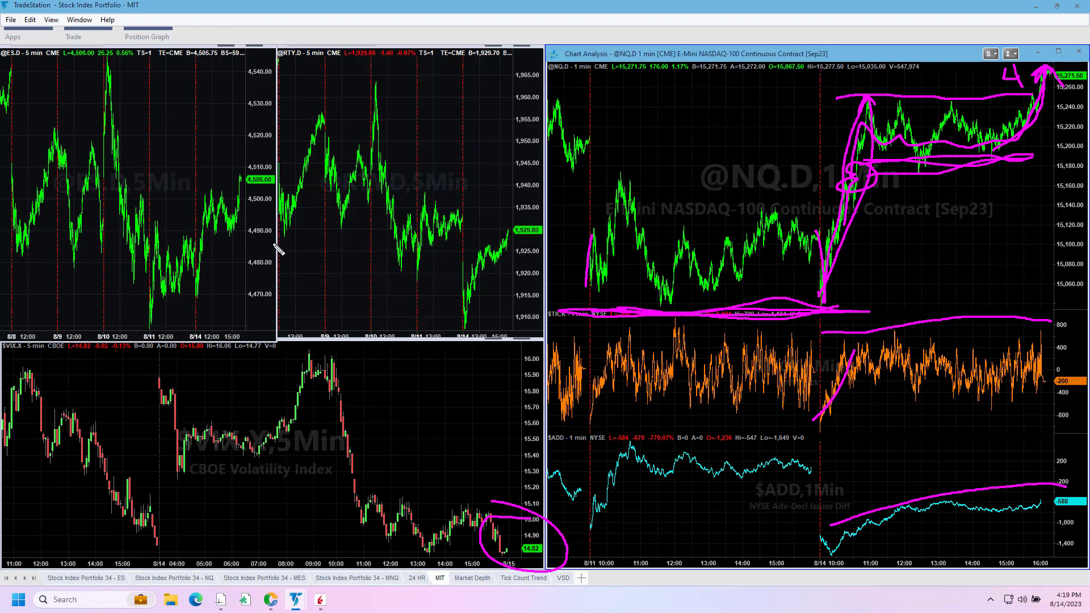
Trace the recent ES swing, add NQ range and high lines, then go to the 24 HR chart.
drag(191, 271, 244, 165)
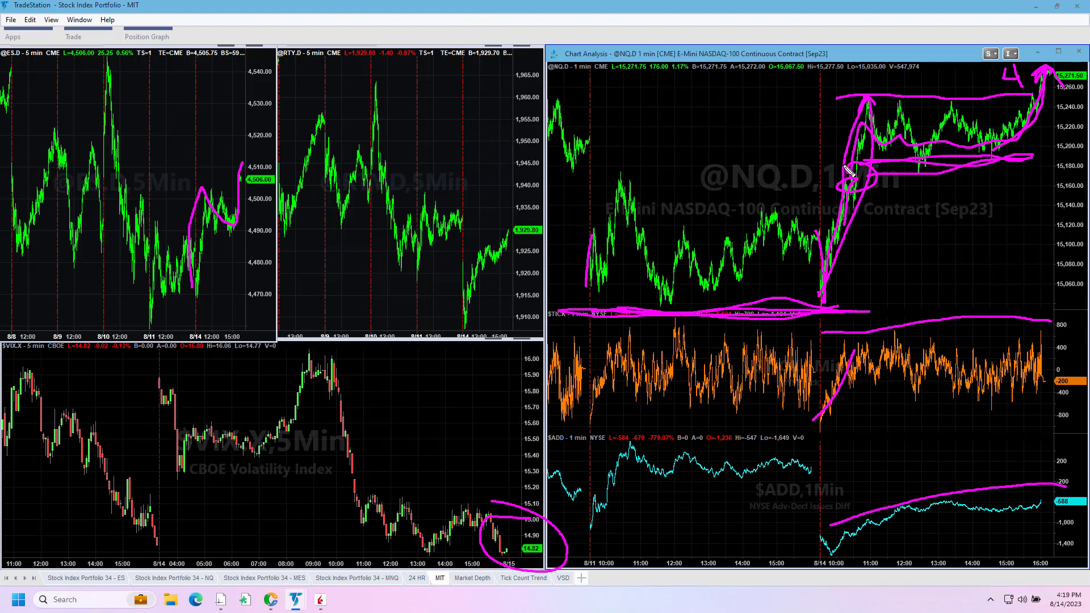
drag(845, 167, 1049, 141)
drag(861, 102, 1006, 123)
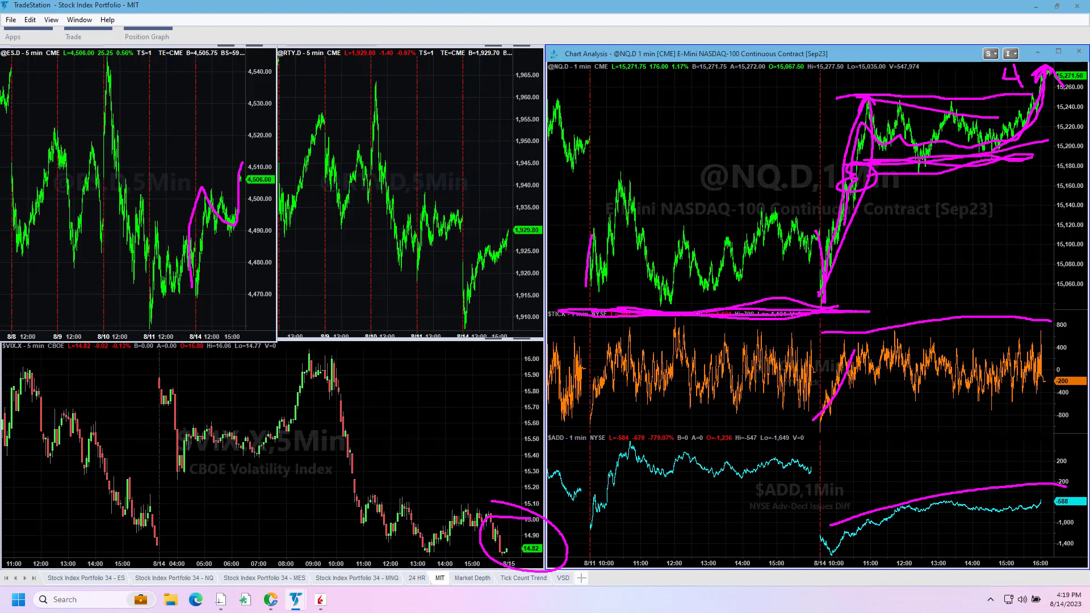
click(417, 578)
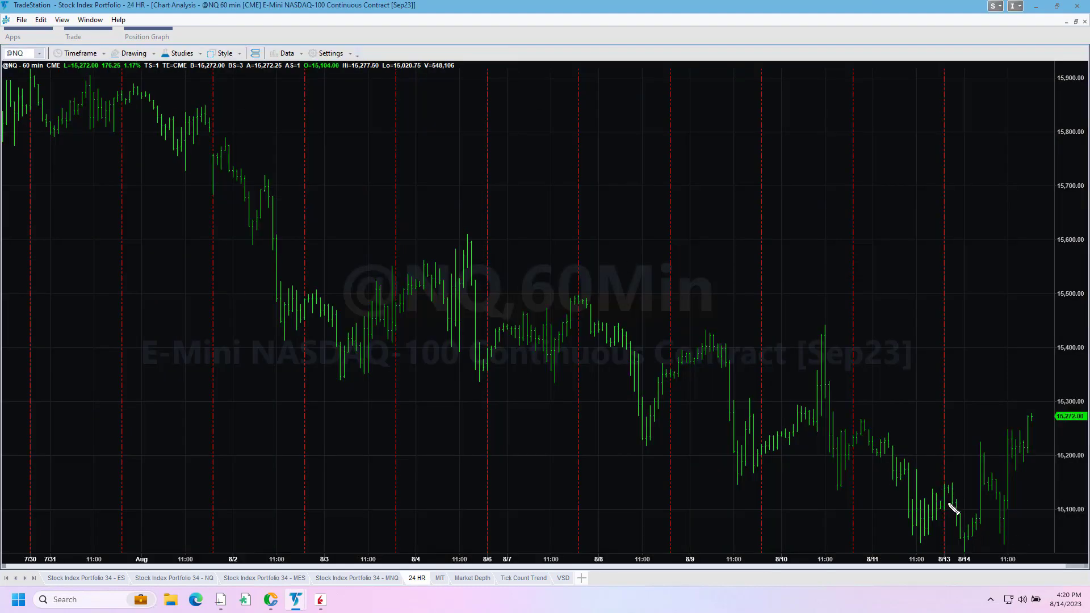
Sketch a W over the latest hourly NQ swings, then wipe the ink away.
mouse_move(948, 505)
mouse_down()
mouse_move(949, 486)
mouse_move(963, 542)
mouse_move(984, 440)
mouse_move(1004, 541)
mouse_move(1020, 432)
mouse_move(1037, 420)
mouse_up()
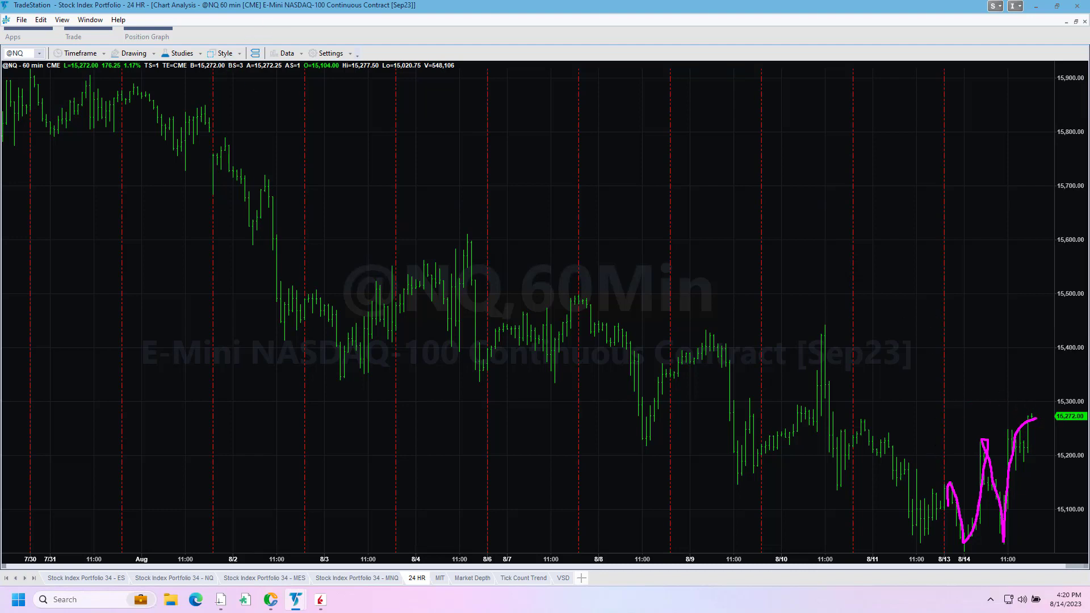
key(Escape)
Switch the NQ chart to 1-minute bars showing about two days.
click(80, 57)
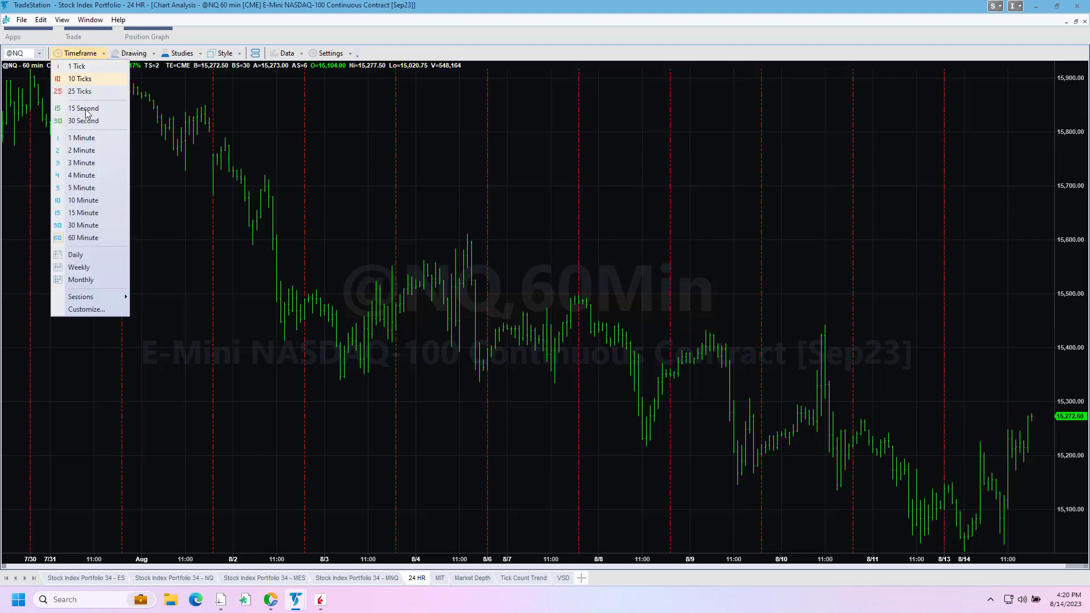
click(94, 140)
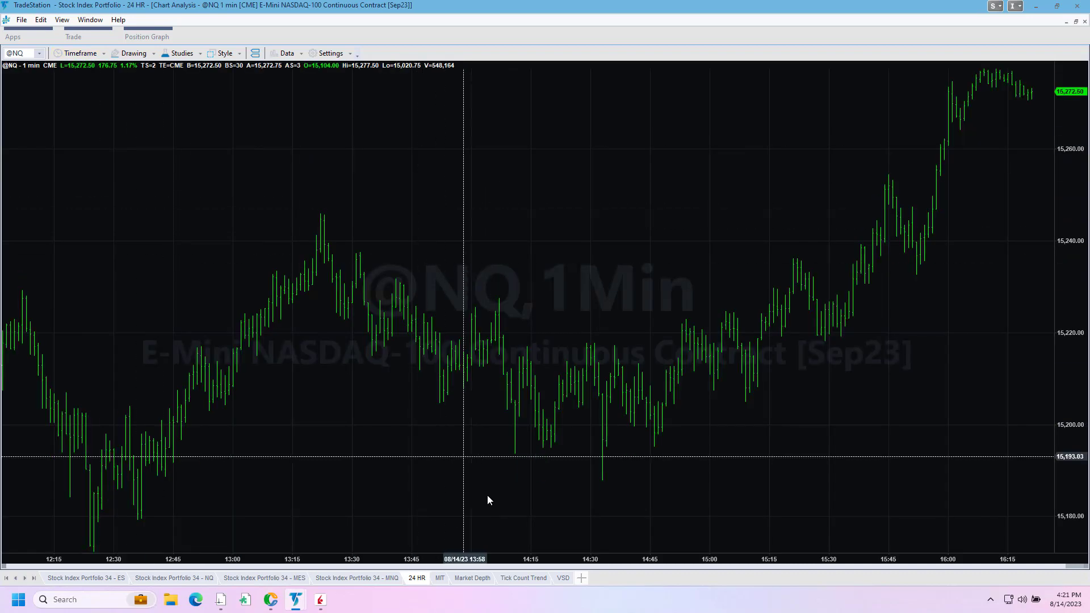
click(502, 545)
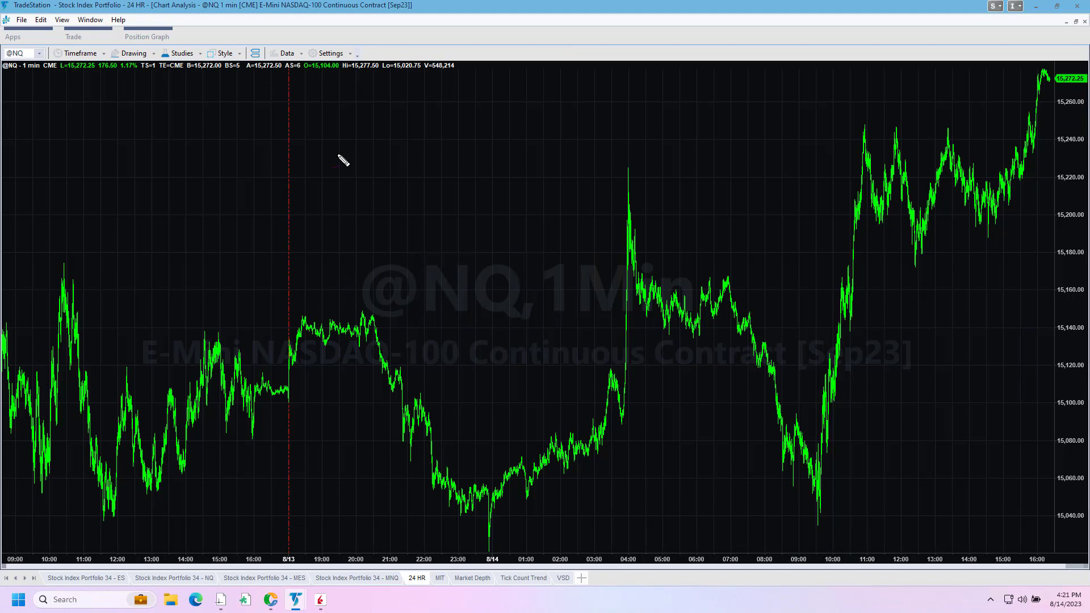
Handwrite and underline the price level 15,500 above the chart.
drag(353, 137, 351, 153)
drag(390, 119, 370, 131)
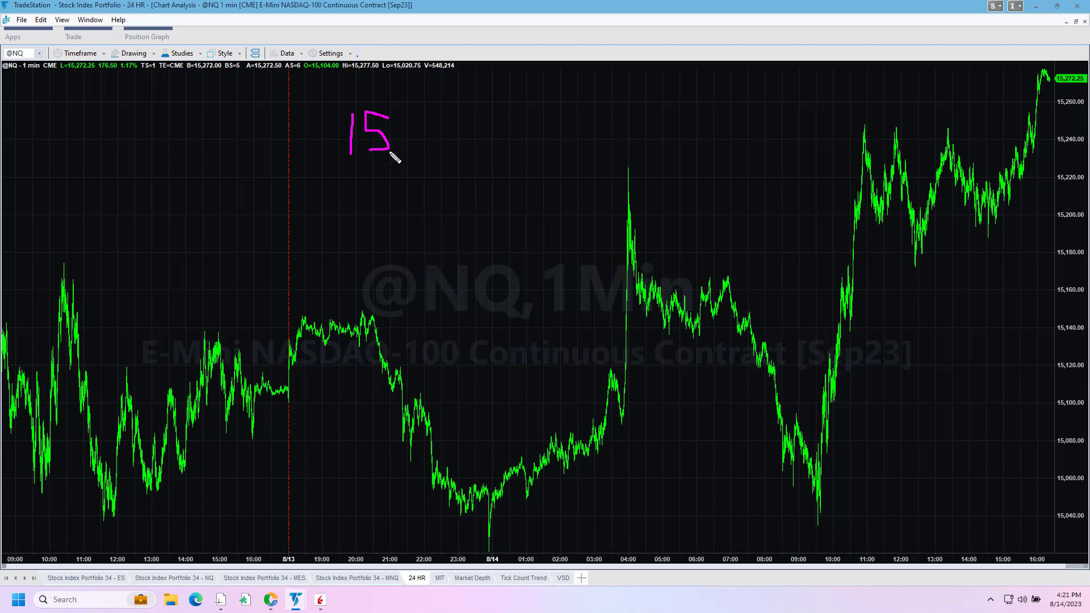
drag(397, 152, 397, 166)
mouse_move(428, 118)
mouse_down()
mouse_move(408, 148)
mouse_move(467, 146)
mouse_move(459, 117)
mouse_move(478, 125)
mouse_up()
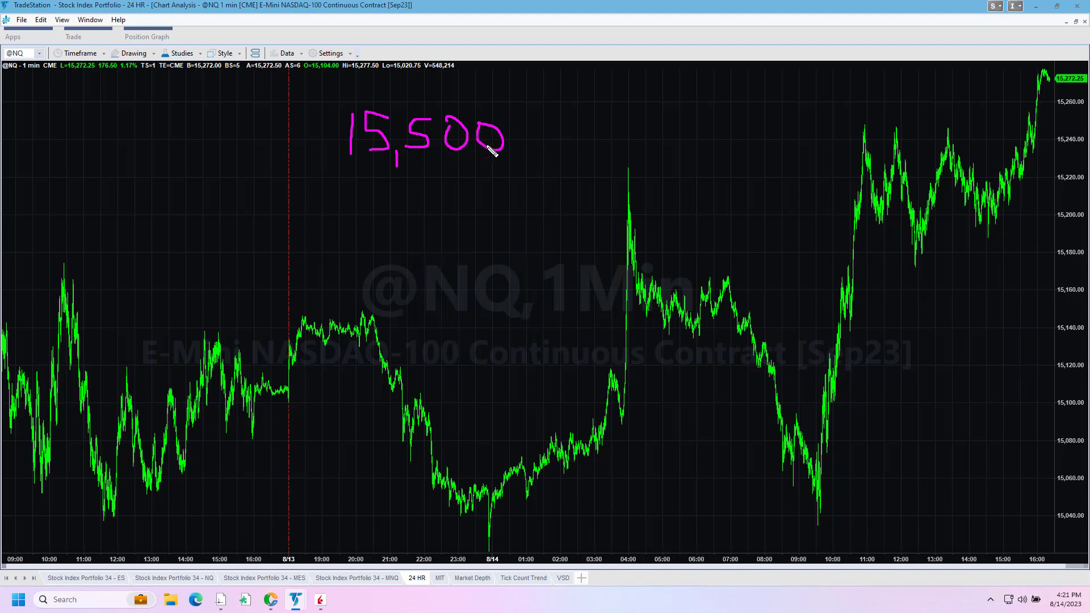
drag(344, 160, 516, 158)
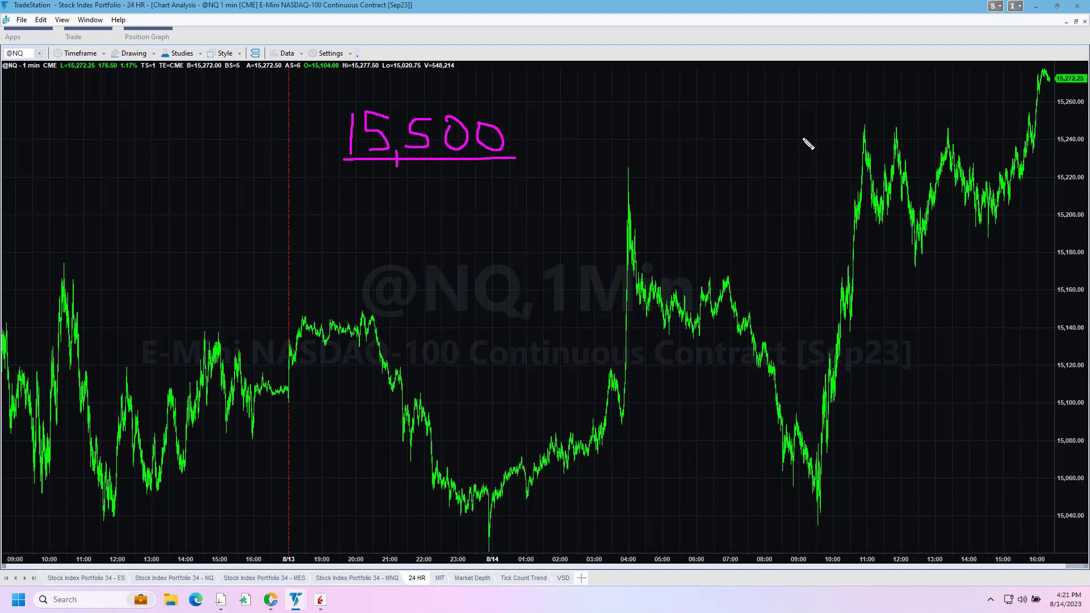
Mark the 11:00–14:30 highs, extend the 15,250 resistance line, arrow upward, and zigzag the 8/13 evening.
mouse_move(853, 133)
mouse_down()
mouse_move(977, 120)
mouse_move(827, 121)
mouse_move(917, 144)
mouse_up()
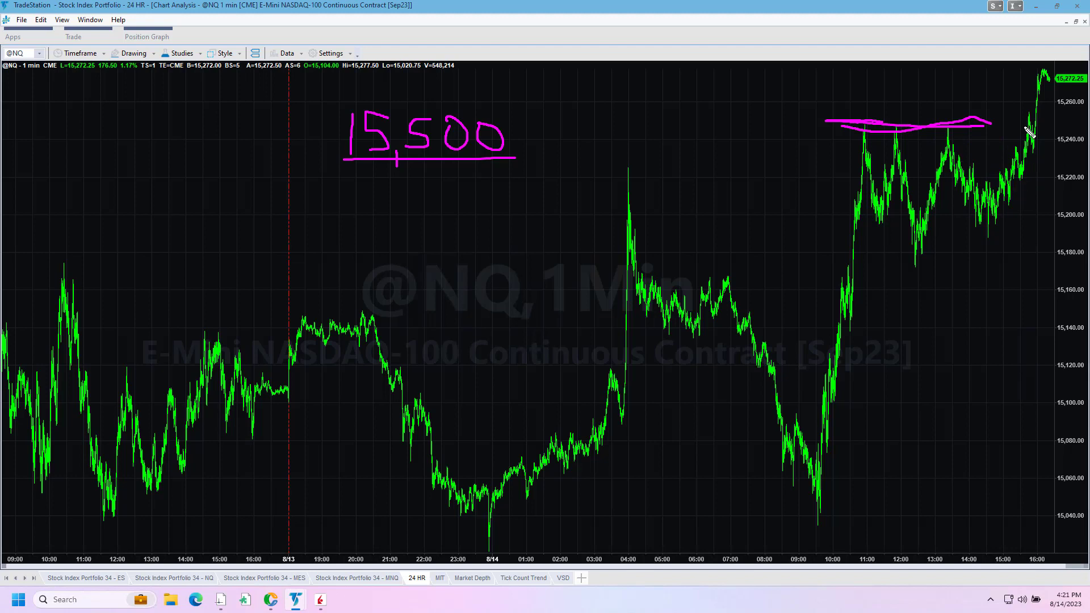
mouse_move(1037, 122)
mouse_down()
mouse_move(1041, 149)
mouse_move(1048, 57)
mouse_move(1046, 71)
mouse_move(1078, 81)
mouse_up()
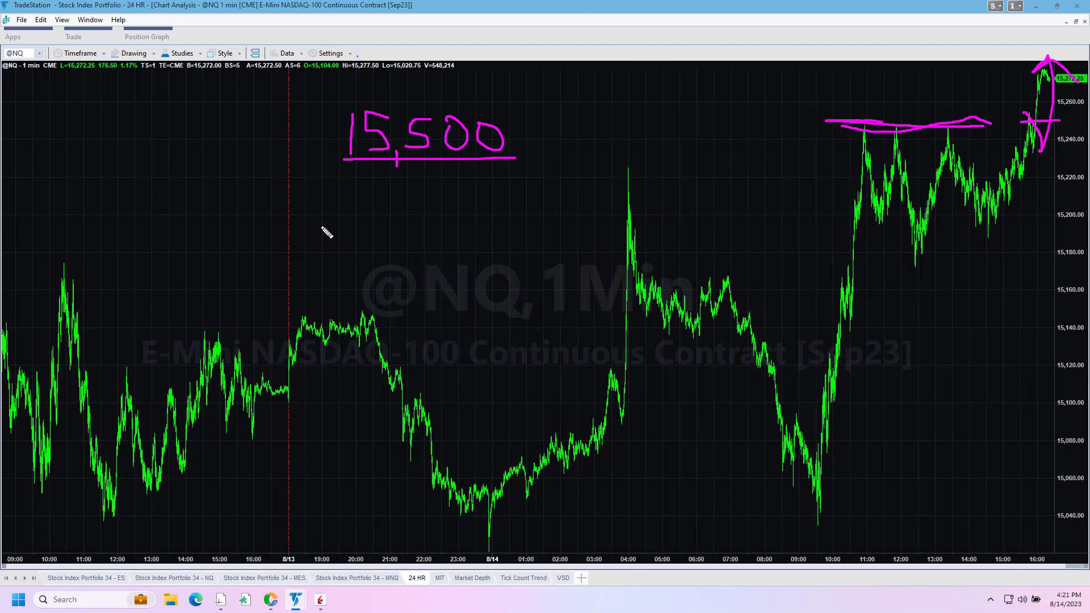
mouse_move(677, 264)
mouse_down()
mouse_move(741, 119)
mouse_move(713, 136)
mouse_move(775, 151)
mouse_up()
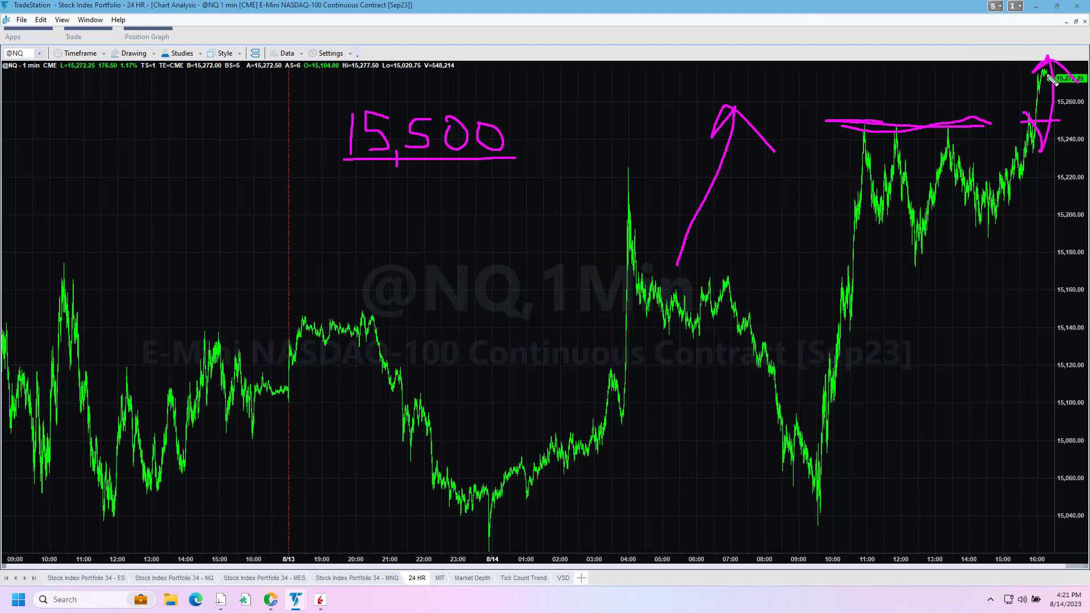
mouse_move(118, 153)
mouse_down()
mouse_move(122, 212)
mouse_move(173, 172)
mouse_move(239, 227)
mouse_move(333, 210)
mouse_move(420, 352)
mouse_up()
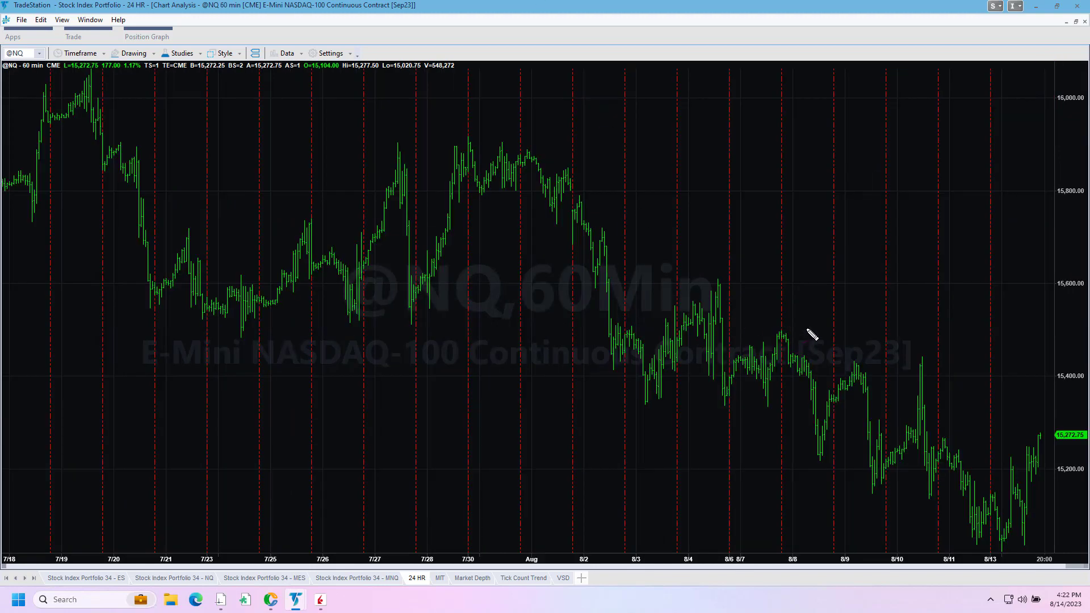
Draw the descending channel's lower and upper lines from 8/3 to 8/13 with swings inside.
drag(644, 390, 992, 553)
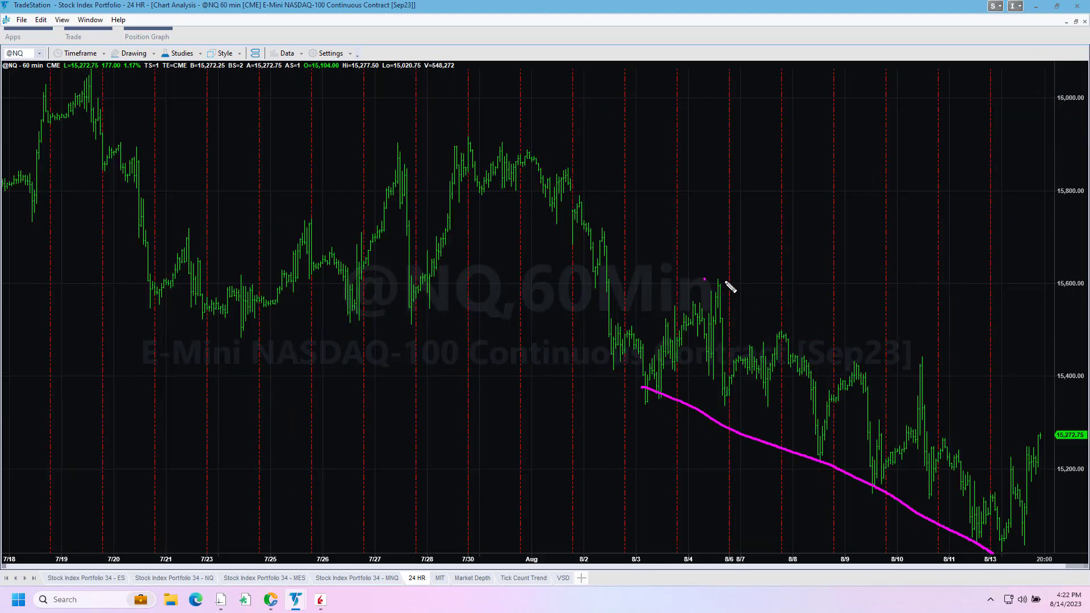
drag(727, 283, 1042, 420)
mouse_move(659, 395)
mouse_down()
mouse_move(721, 356)
mouse_move(726, 329)
mouse_move(795, 362)
mouse_move(859, 369)
mouse_move(885, 484)
mouse_move(949, 404)
mouse_move(974, 452)
mouse_move(1028, 451)
mouse_move(1025, 534)
mouse_move(1040, 420)
mouse_up()
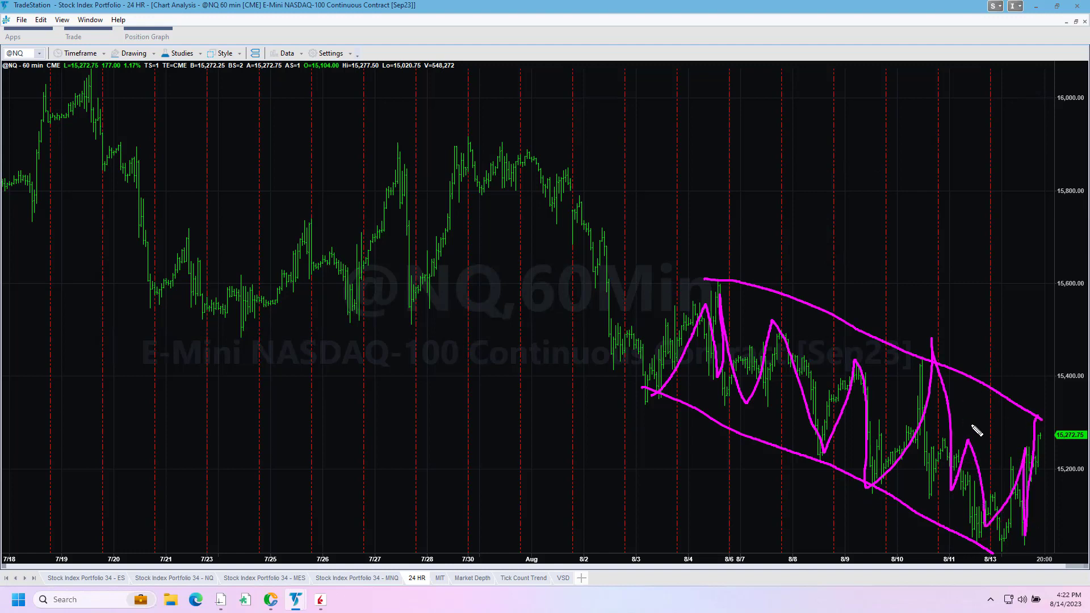
drag(654, 373, 1005, 543)
Project a breakout up toward 15,900 and an alternative drop from the channel's end.
drag(1041, 409, 1056, 156)
drag(1026, 195, 1089, 209)
mouse_move(1007, 400)
mouse_down()
mouse_move(1054, 591)
mouse_move(1081, 560)
mouse_up()
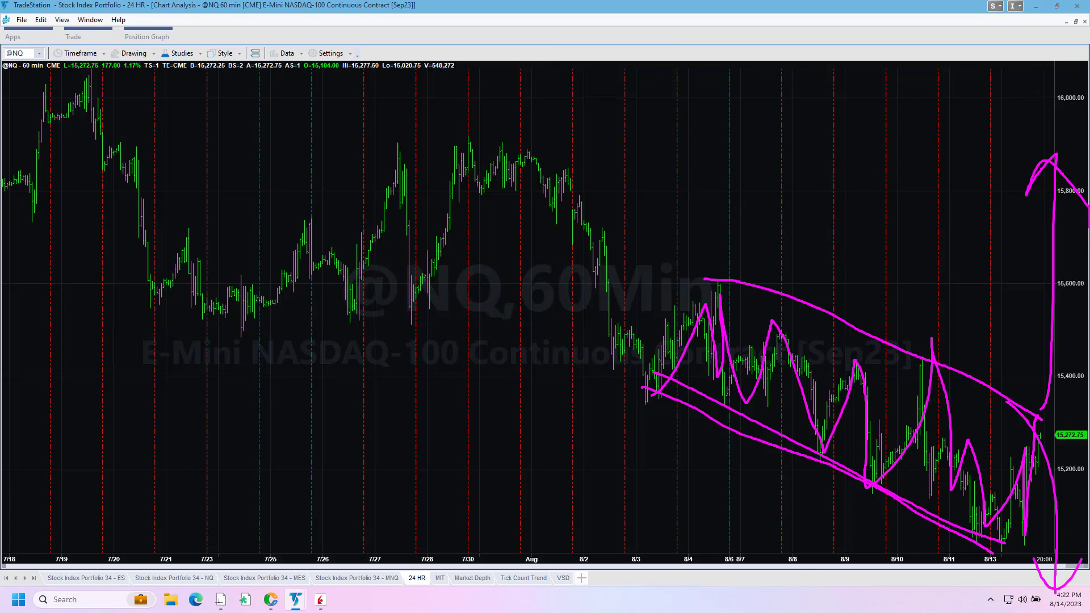
Open the ES portfolio and mark the TICK Wave, SR CounterTrendlv2, Gap Fill and Opening Chop charts.
click(85, 577)
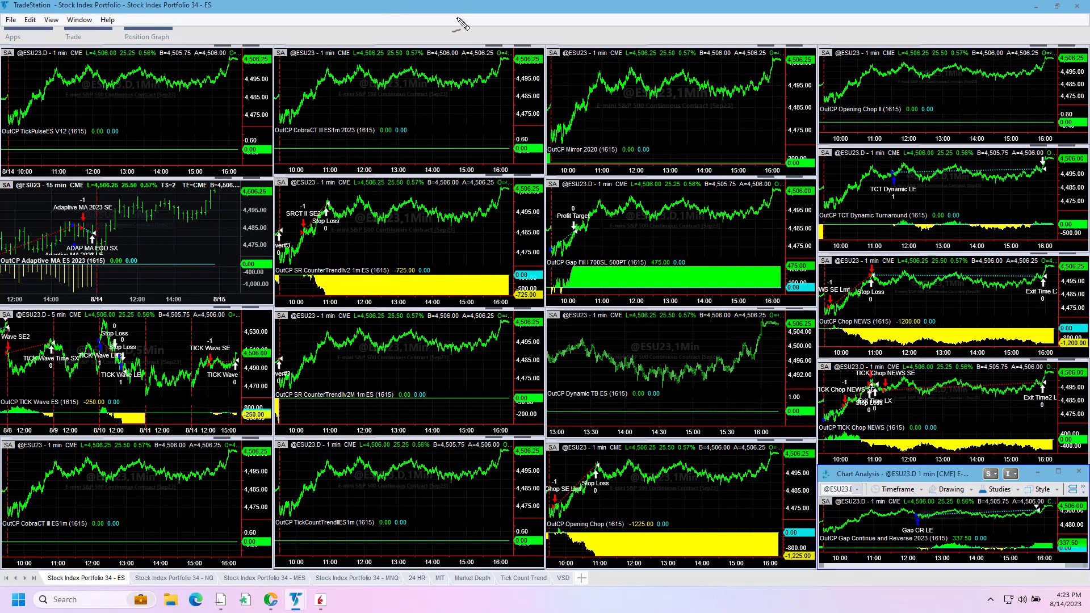
drag(207, 382, 237, 379)
drag(398, 250, 448, 245)
drag(658, 236, 737, 227)
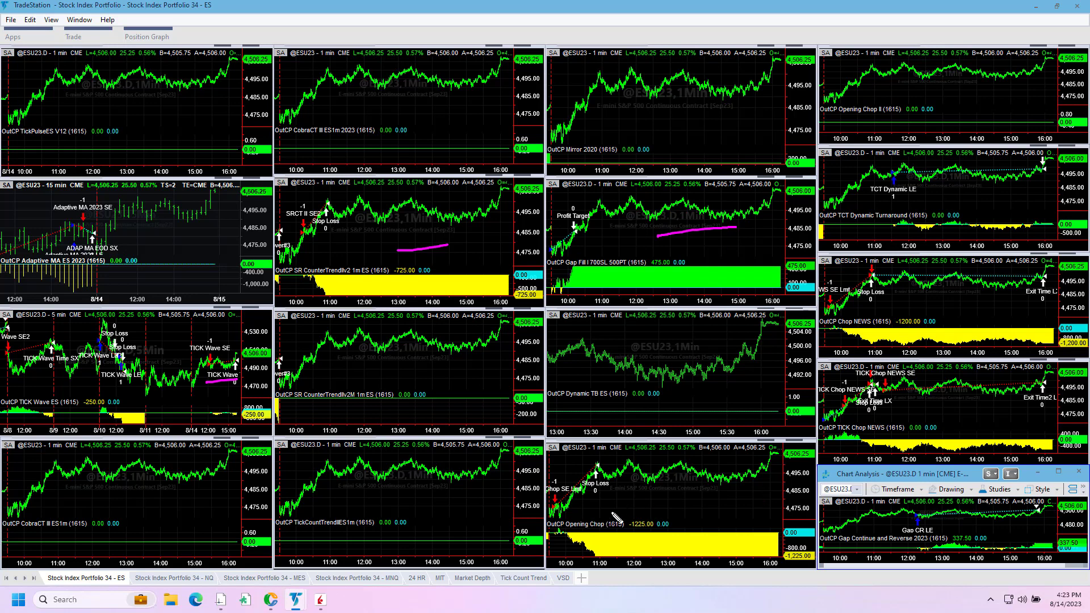
mouse_move(584, 506)
mouse_down()
mouse_move(594, 516)
mouse_move(593, 499)
mouse_up()
Arrow from Opening Chop to TICK Chop NEWS and mark the Chop NEWS trades.
drag(725, 500, 853, 413)
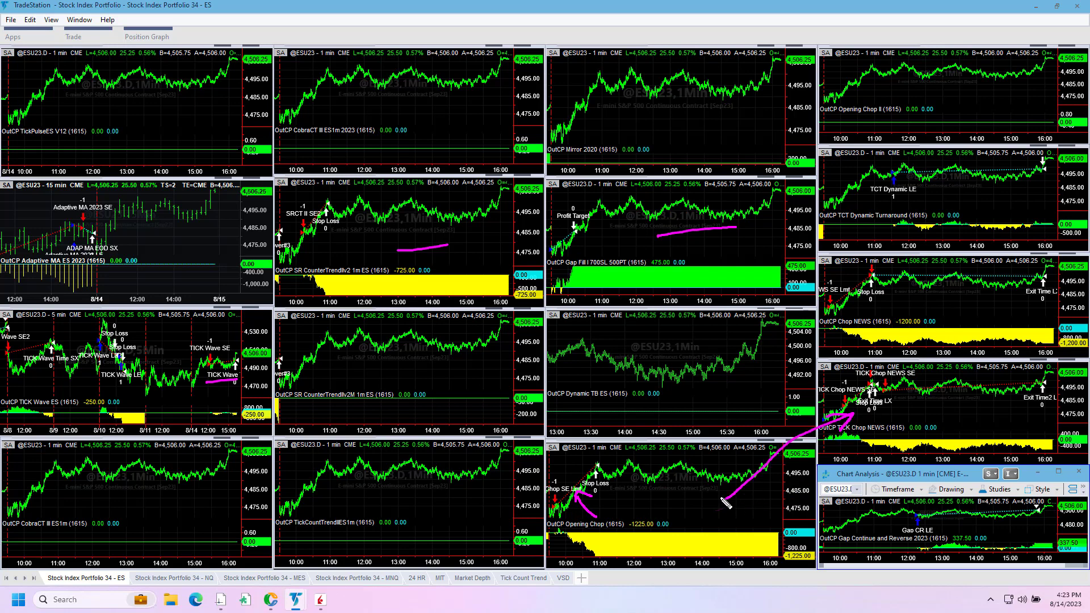
drag(721, 499, 767, 497)
drag(965, 419, 984, 411)
drag(893, 309, 936, 302)
Clear the pink ink, focus the TICK Chop NEWS chart, then open the Stock Index Portfolio 34 - NQ workspace.
key(Escape)
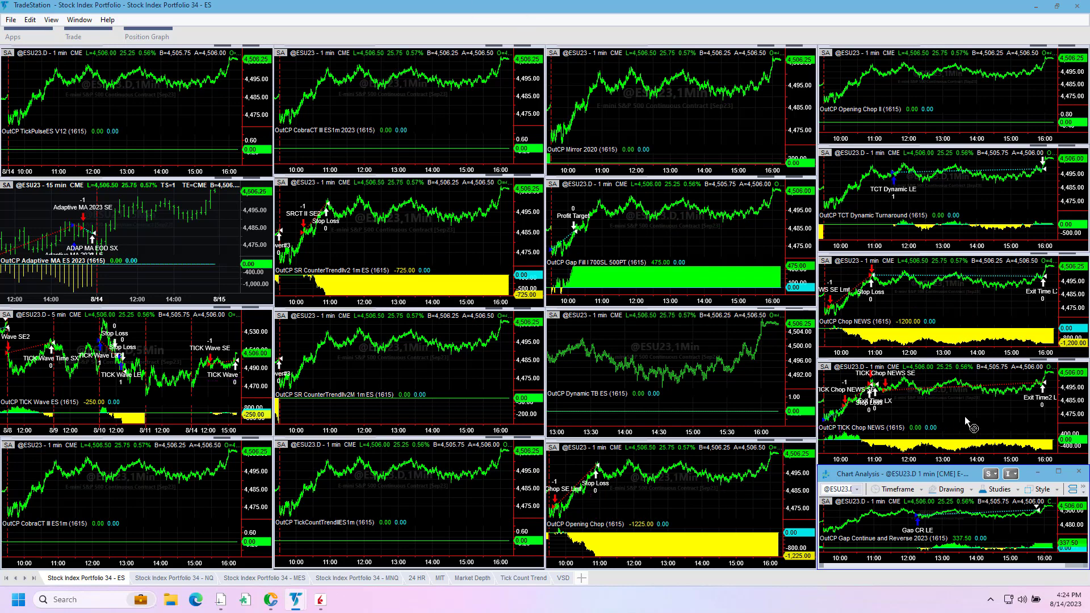
click(1036, 458)
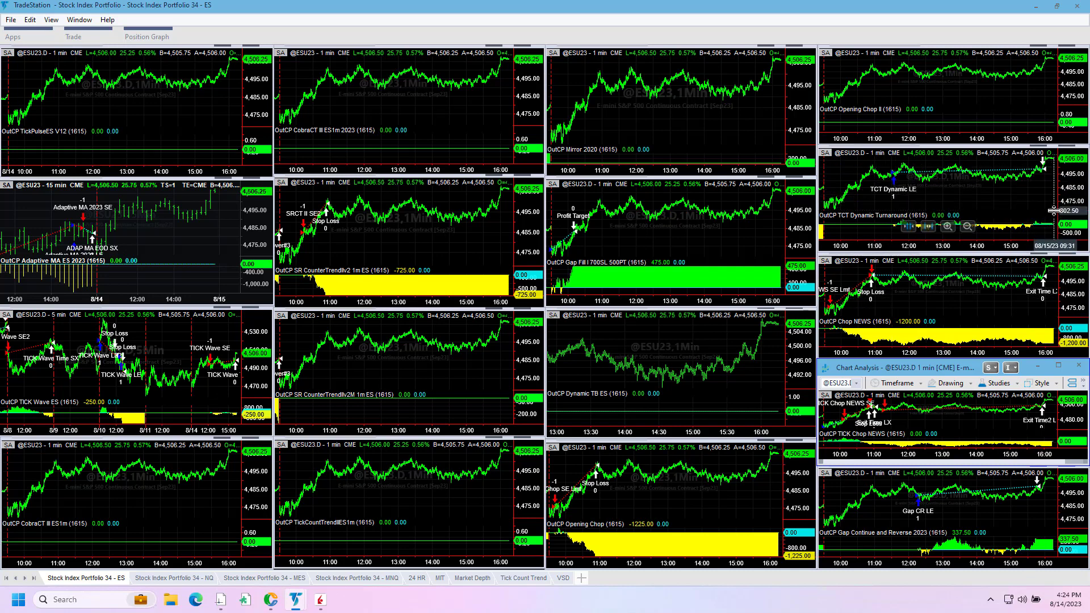
click(200, 579)
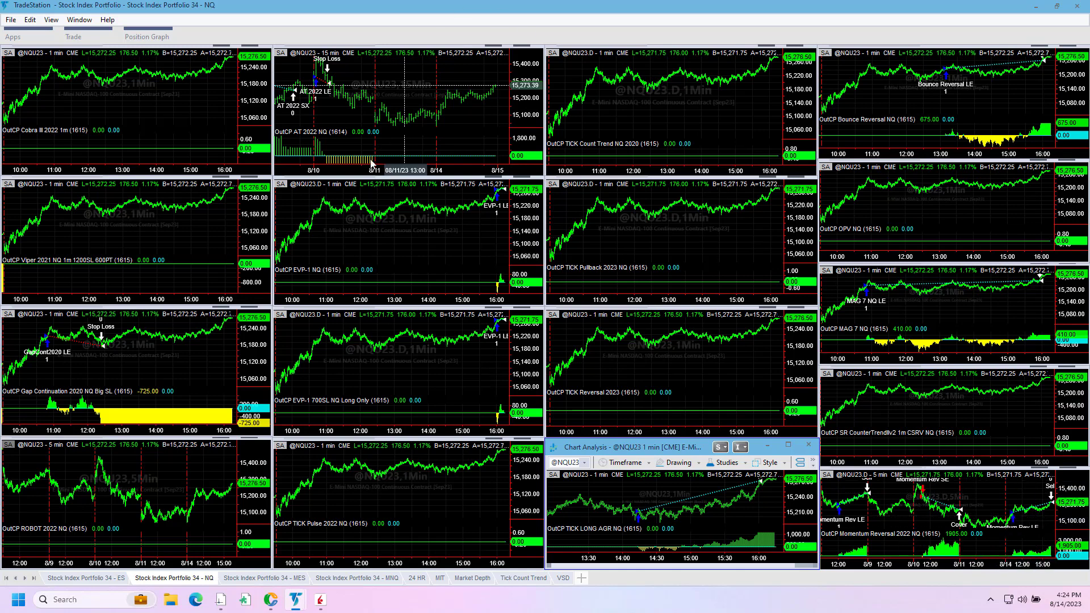
Open the Stock Index Portfolio 34 - MES workspace of MESU23 strategy charts.
click(294, 577)
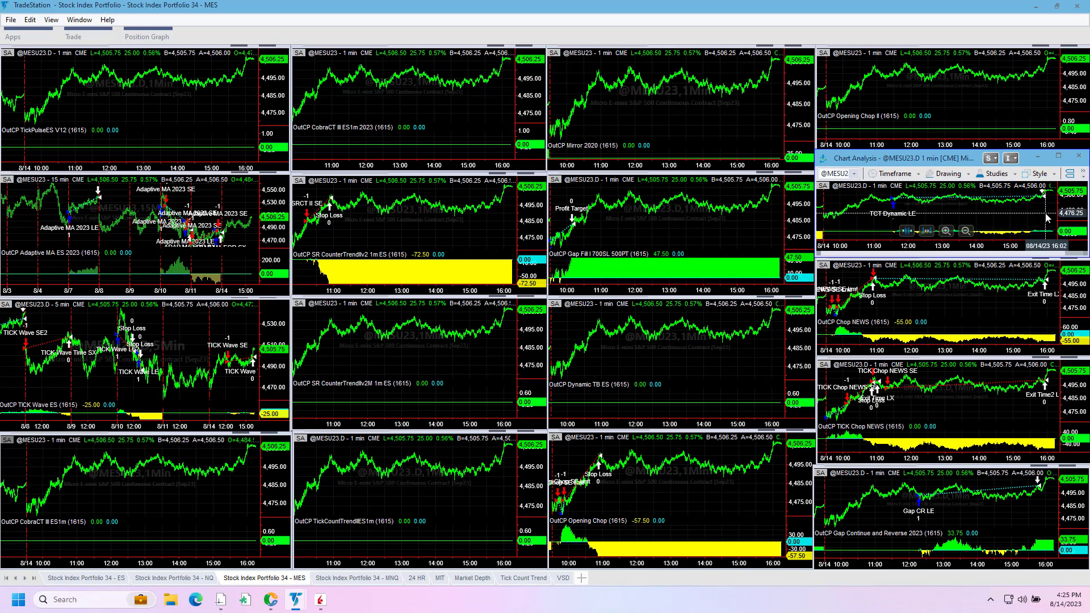
Focus the MES TICK Chop NEWS chart, then read bar values on the Gap Continue and Reverse chart.
mouse_move(1046, 231)
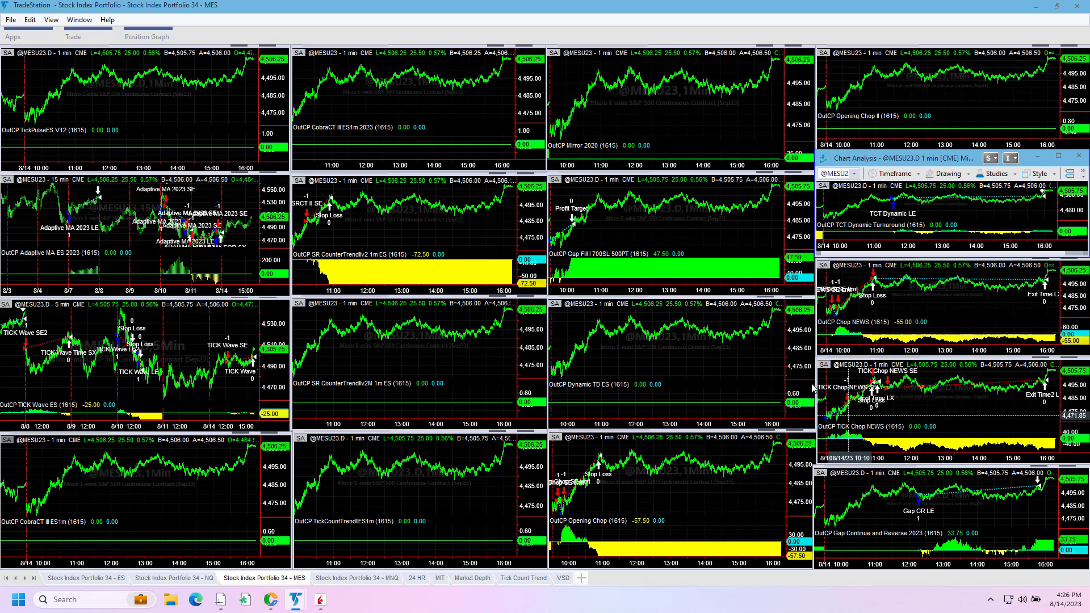
click(967, 400)
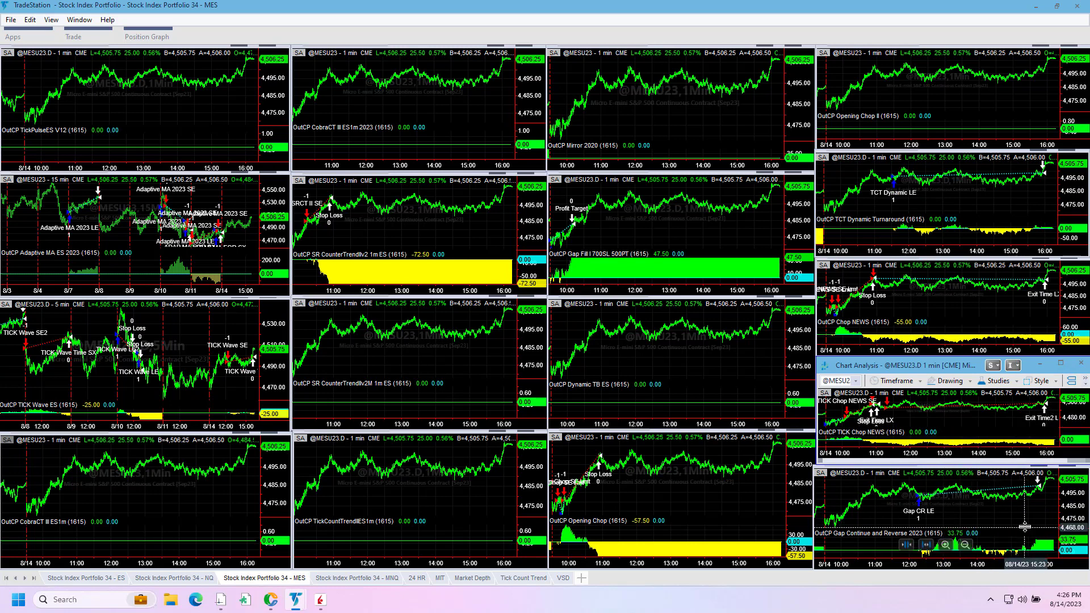
click(1031, 525)
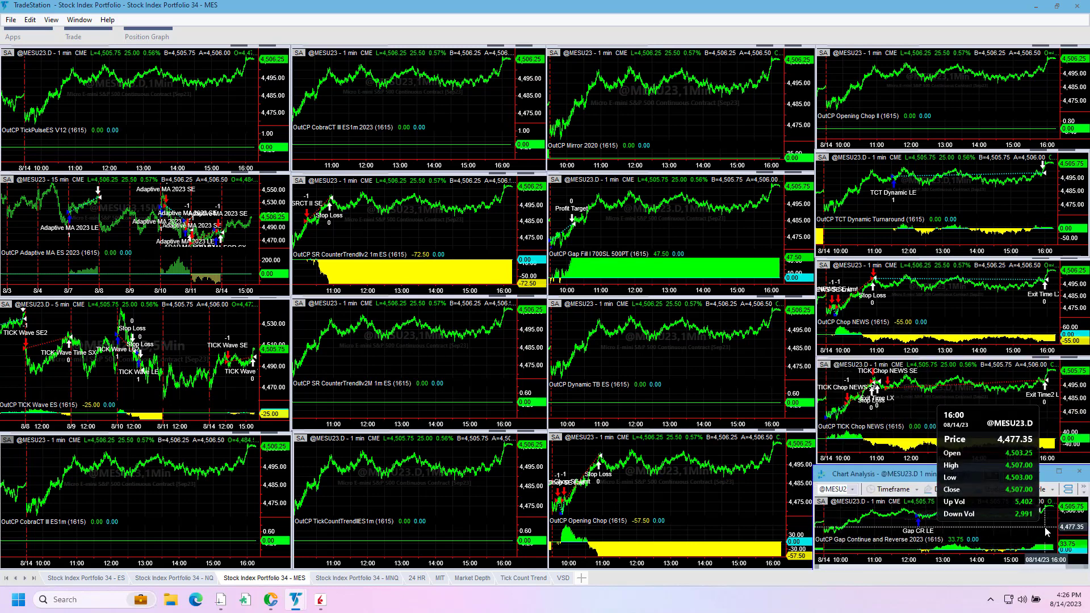
Switch to Stock Index Portfolio 34 - MNQ, adjust the EVP-1 NQ chart panes, then focus TICK LONG AGR.
click(386, 581)
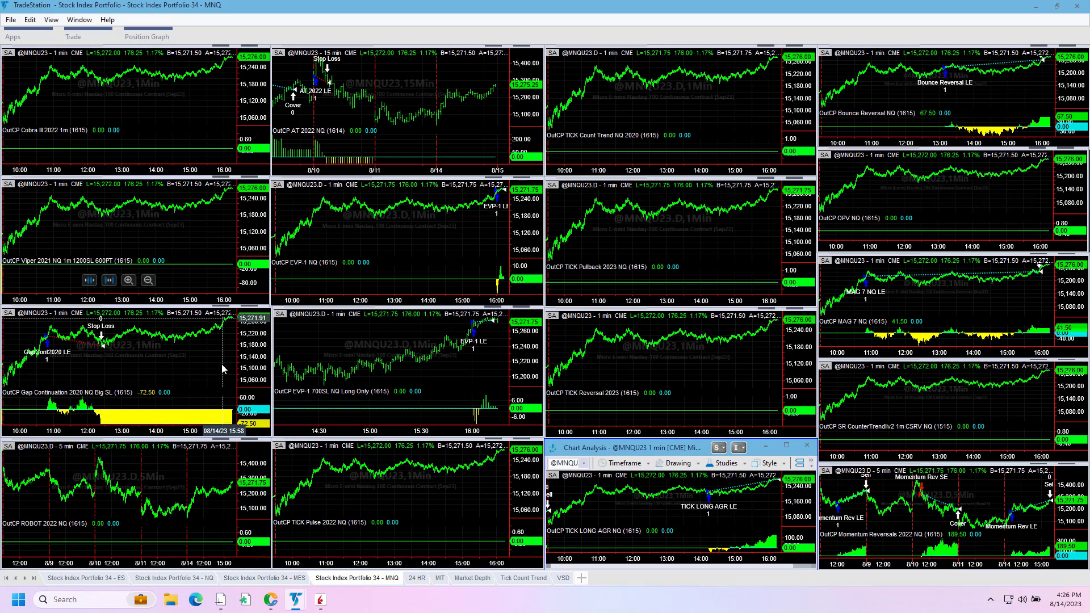
click(475, 259)
drag(503, 256, 503, 253)
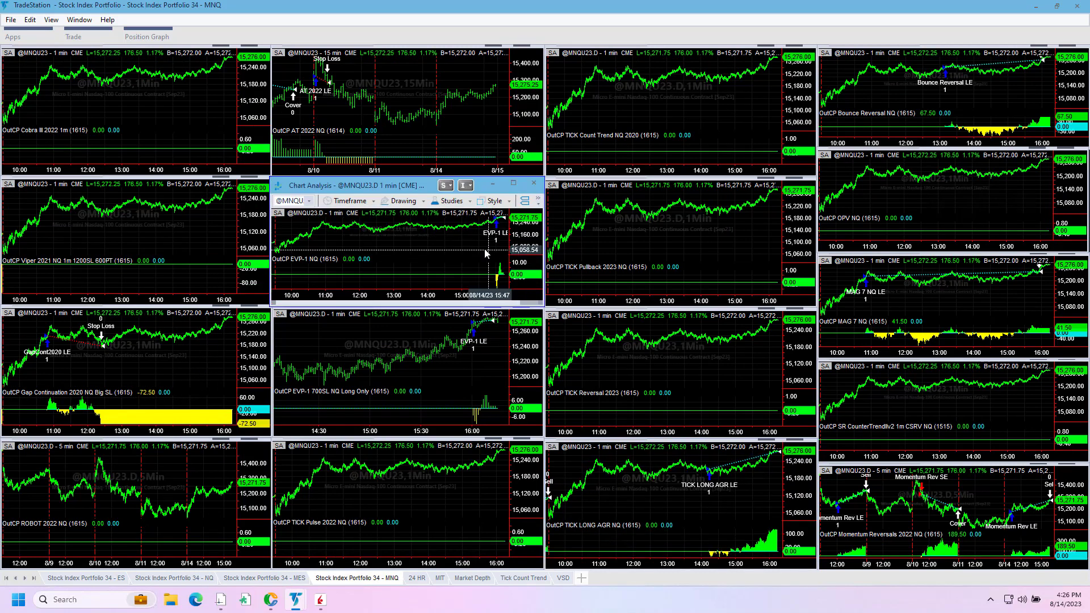
mouse_move(500, 267)
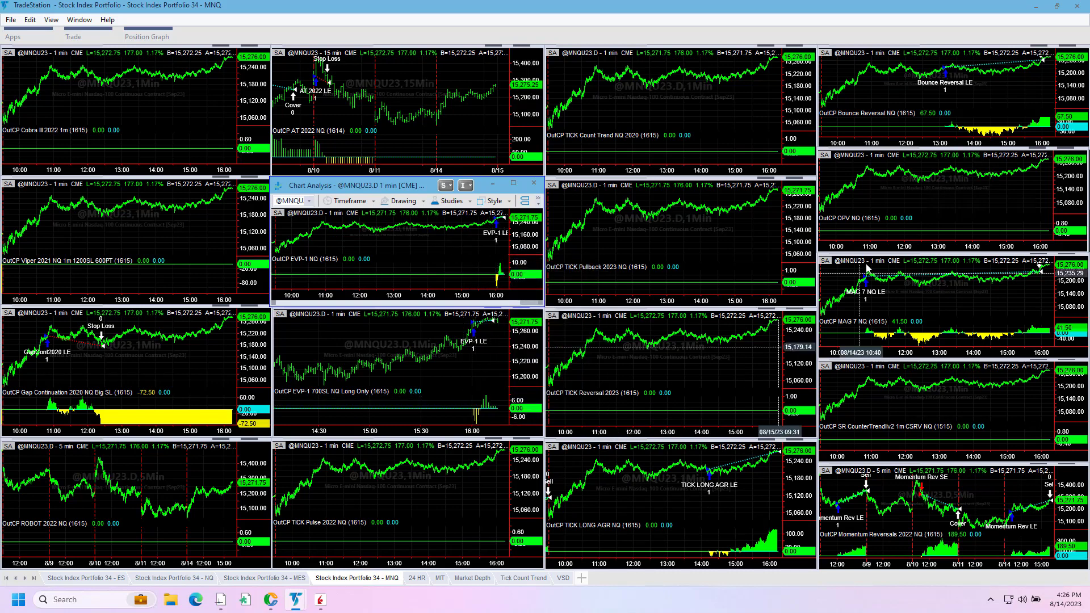
click(728, 520)
mouse_move(716, 522)
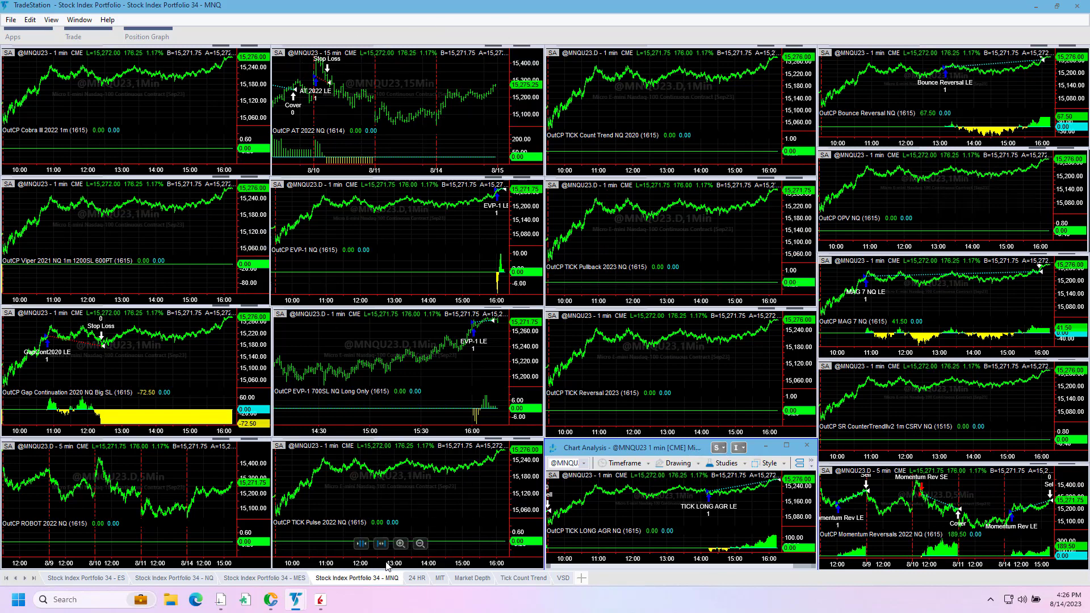
Return to the Stock Index Portfolio 34 - MES workspace.
click(285, 579)
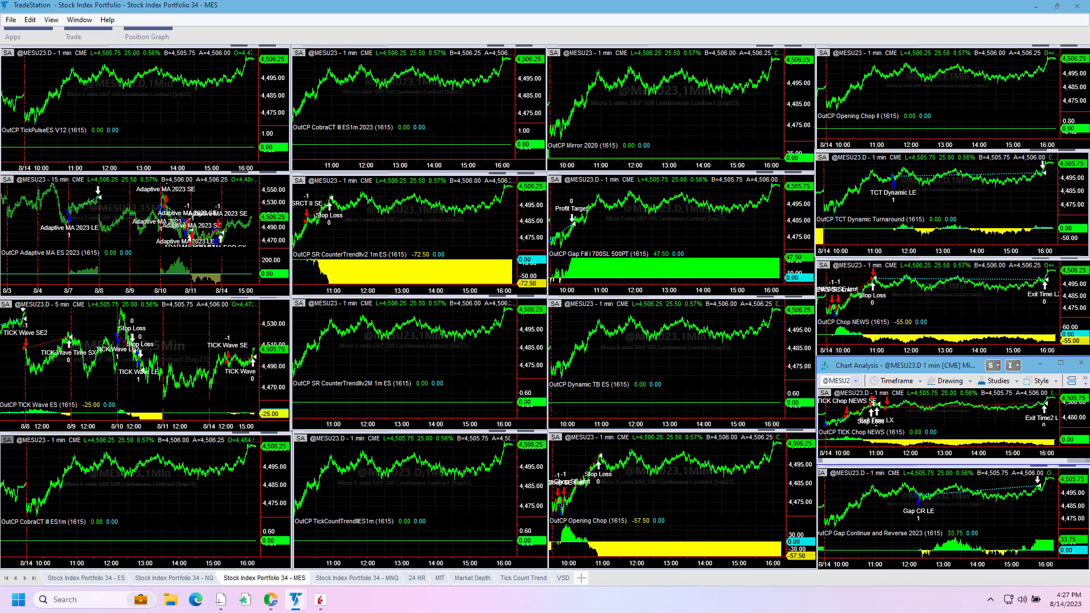
Bring the Youtube Daily PL workbook to the front and select cells B19 and C19.
key(alt+Tab)
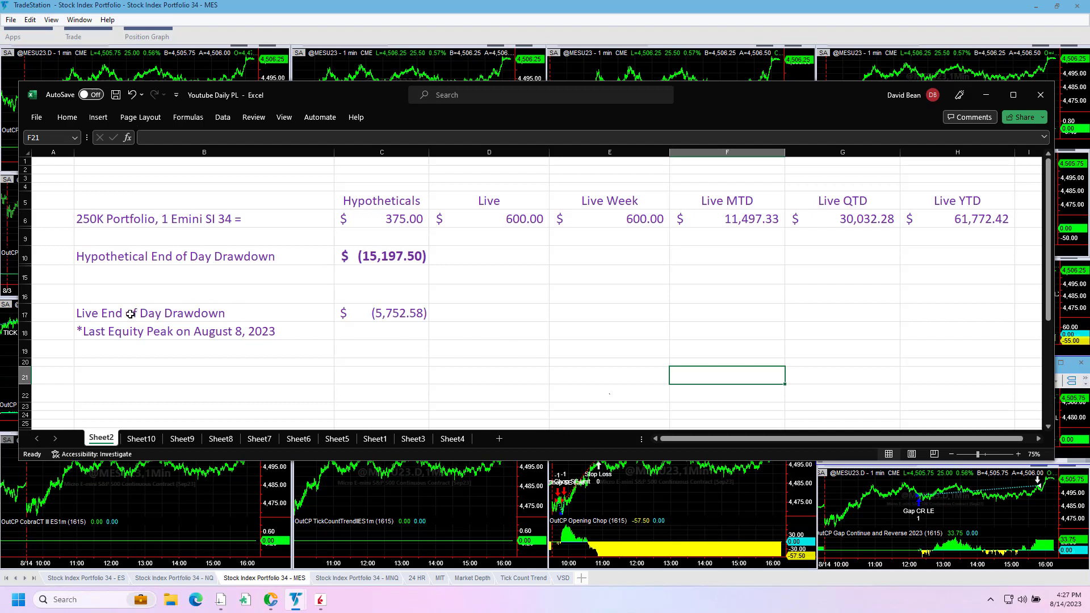
click(127, 348)
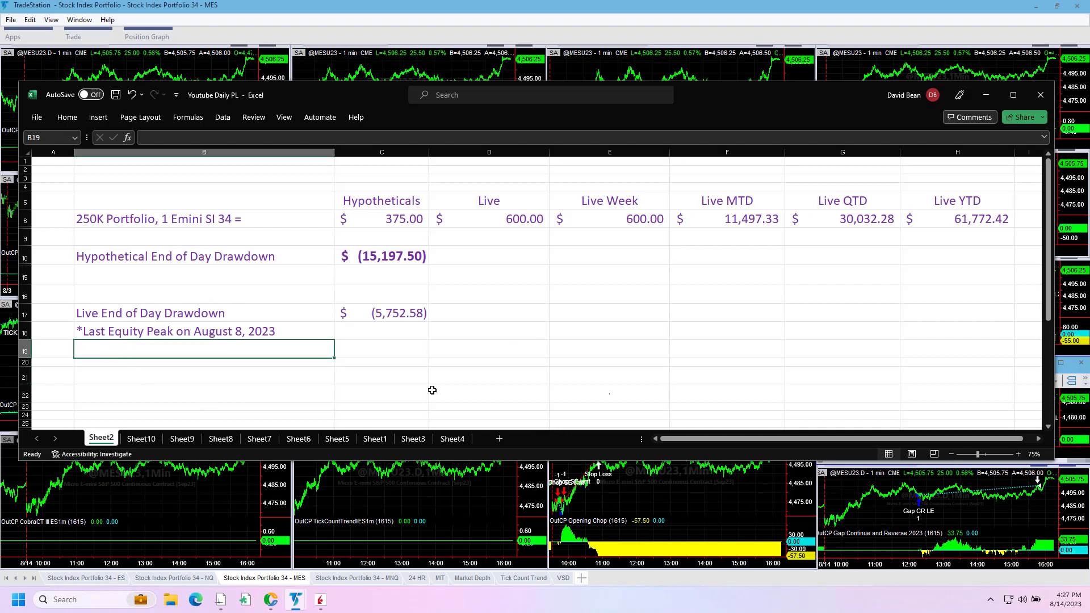
click(392, 353)
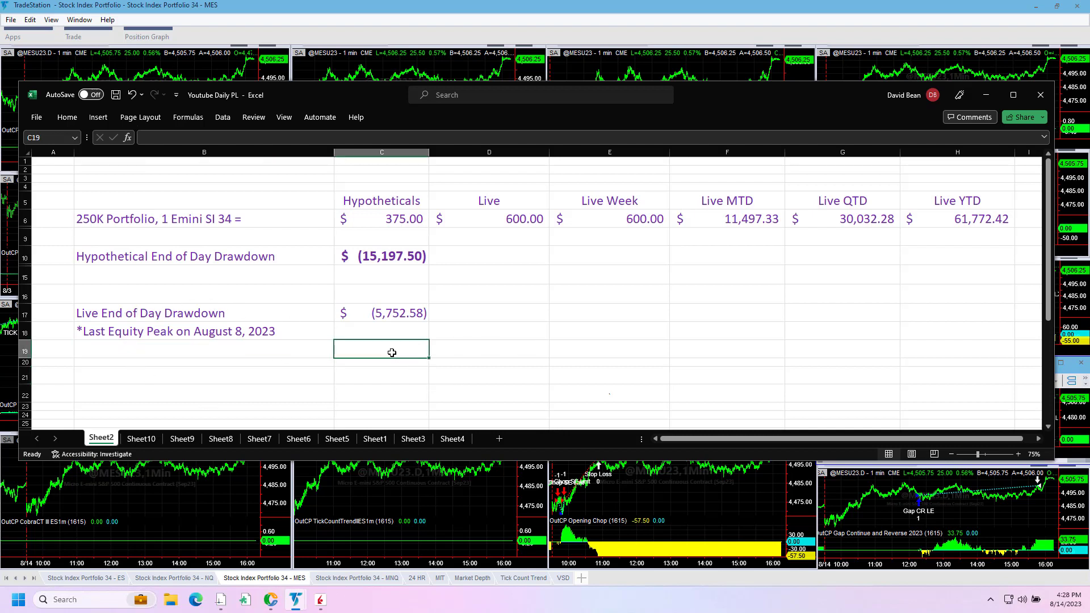